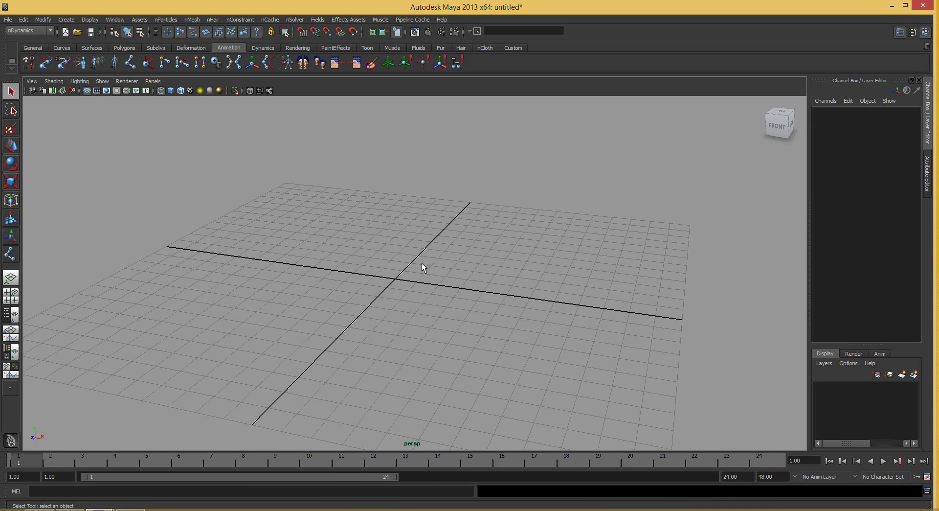
In the front view, draw a first curved joint chain from the origin that curls right.
alt+drag(424, 257, 399, 285)
key(space)
click(136, 67)
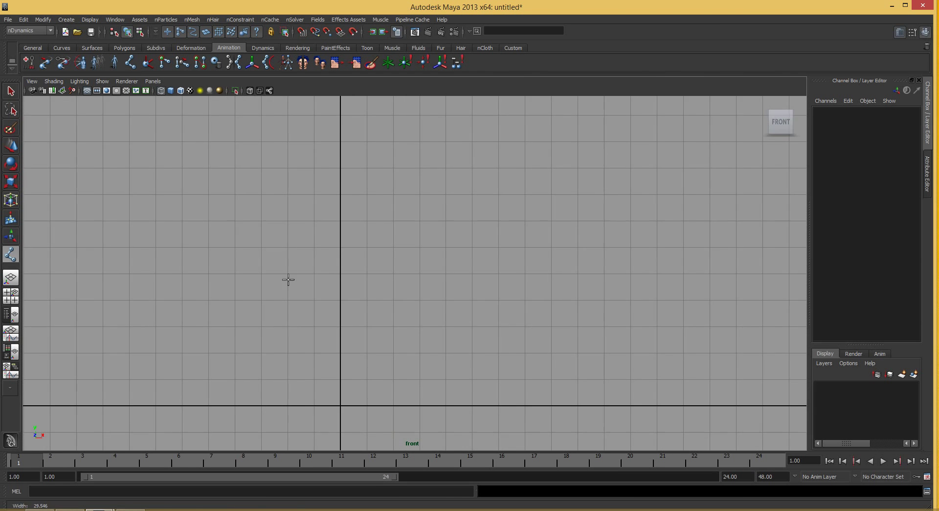
click(352, 398)
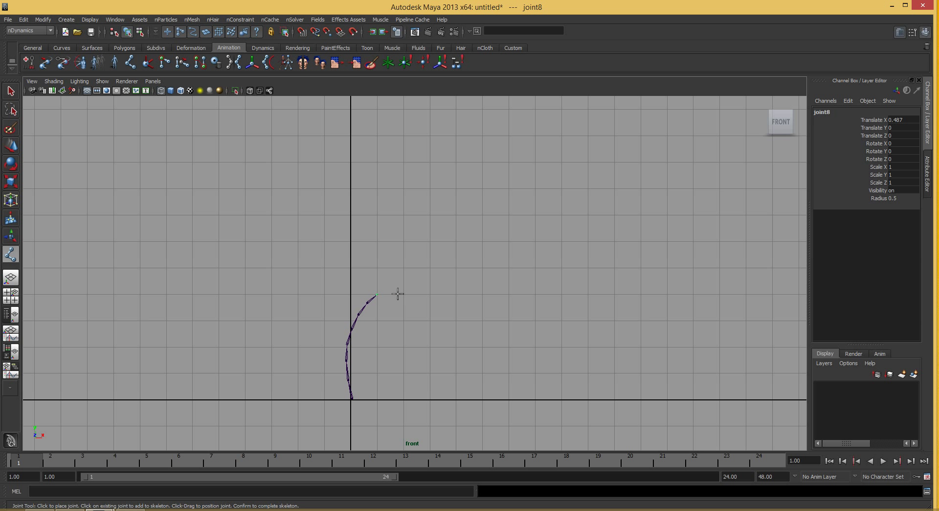
key(Return)
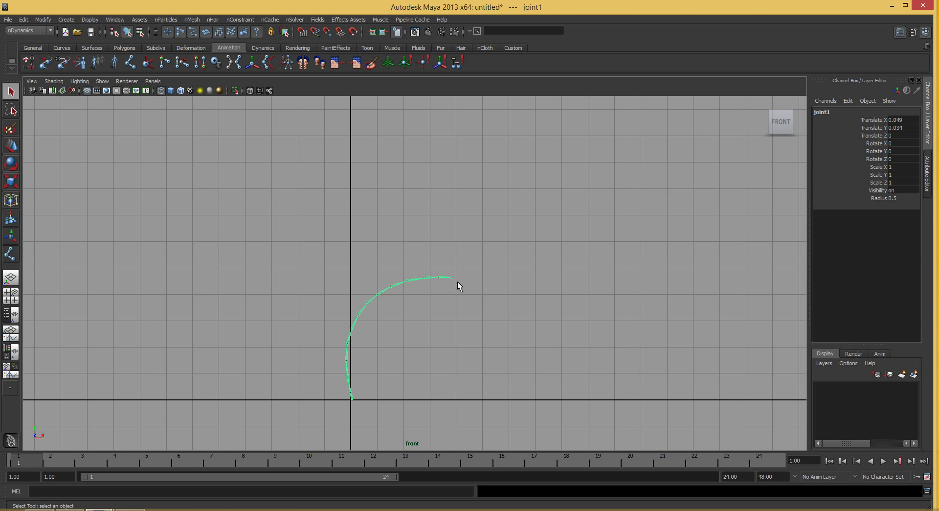
key(q)
Draw a second curved joint chain from the origin curling left, then return to perspective.
alt+middle_drag(362, 267, 382, 243)
key(y)
alt+middle_drag(396, 333, 442, 337)
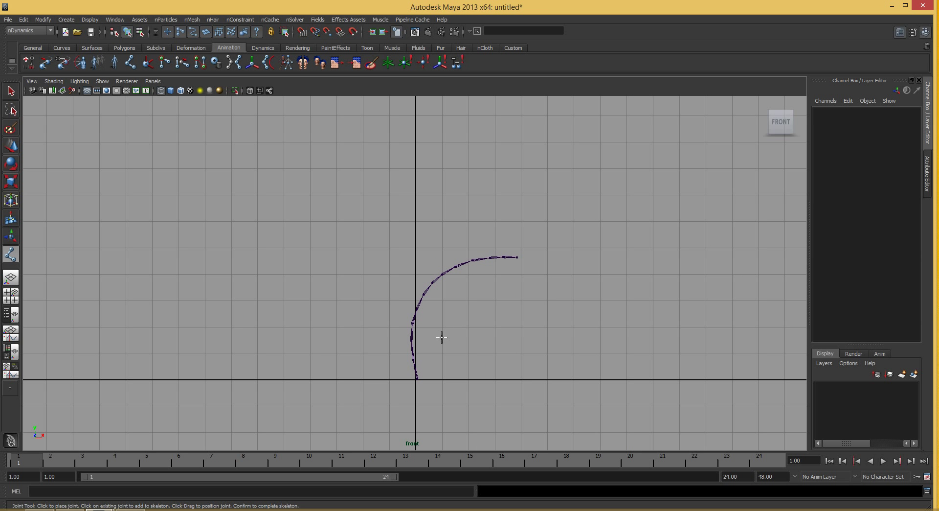
click(417, 378)
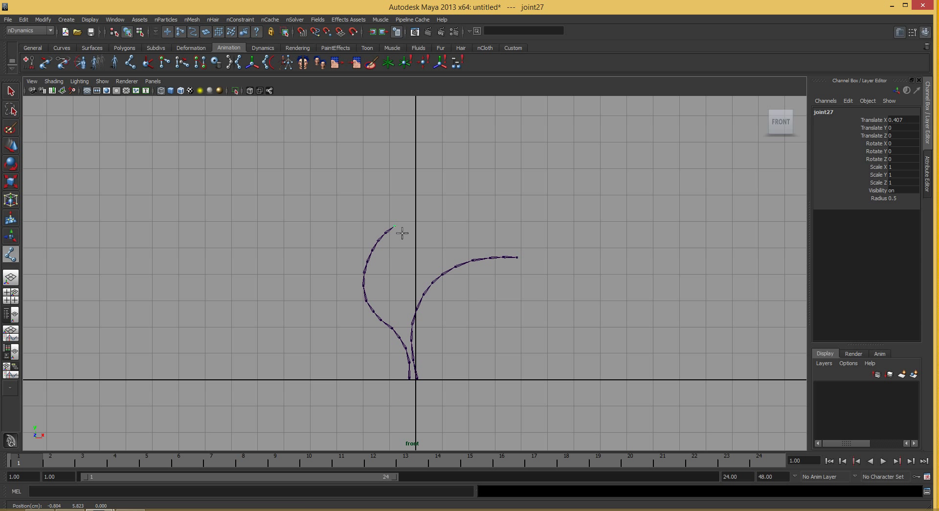
key(Return)
key(q)
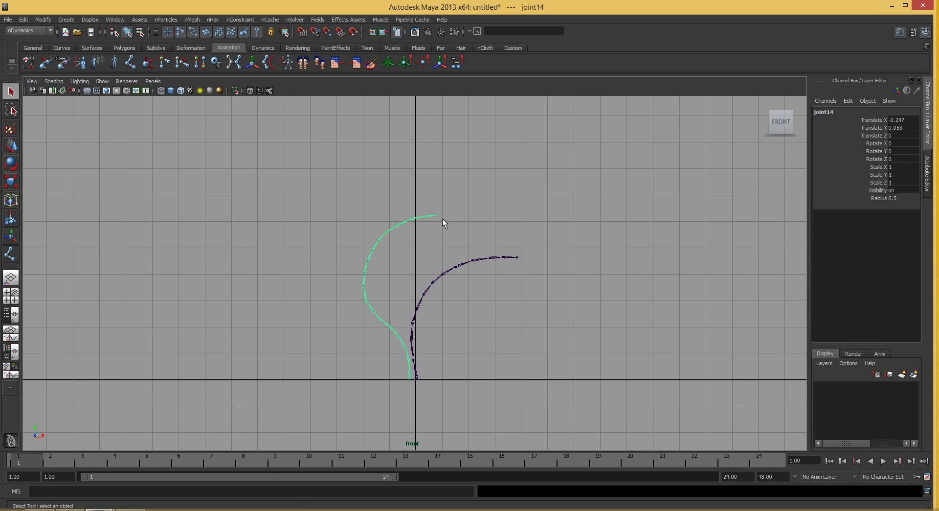
key(space)
mouse_move(480, 264)
mouse_down()
mouse_move(487, 245)
mouse_move(420, 253)
mouse_move(411, 272)
mouse_move(436, 260)
mouse_move(419, 270)
mouse_up()
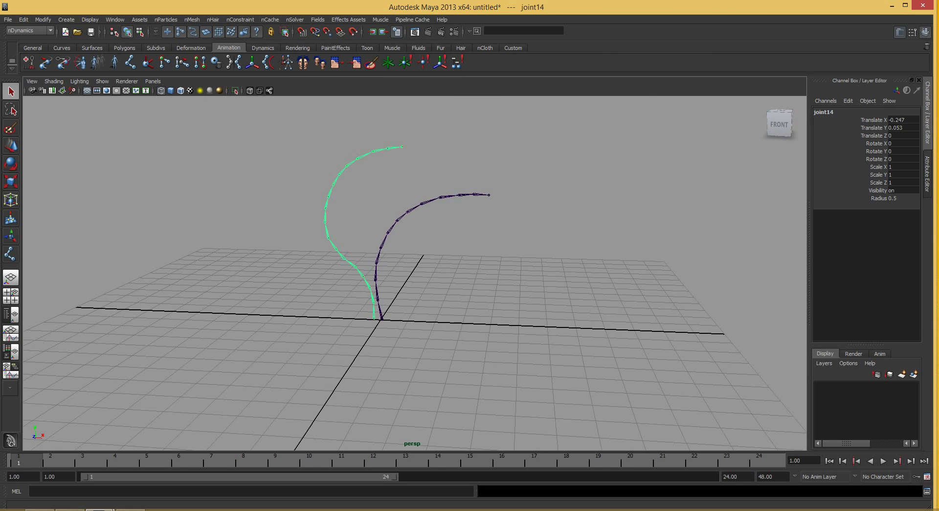
Launch the CDK Make Dynamic Chain script from the Custom shelf and place its window beside the chains.
click(520, 49)
alt+middle_drag(440, 130, 314, 138)
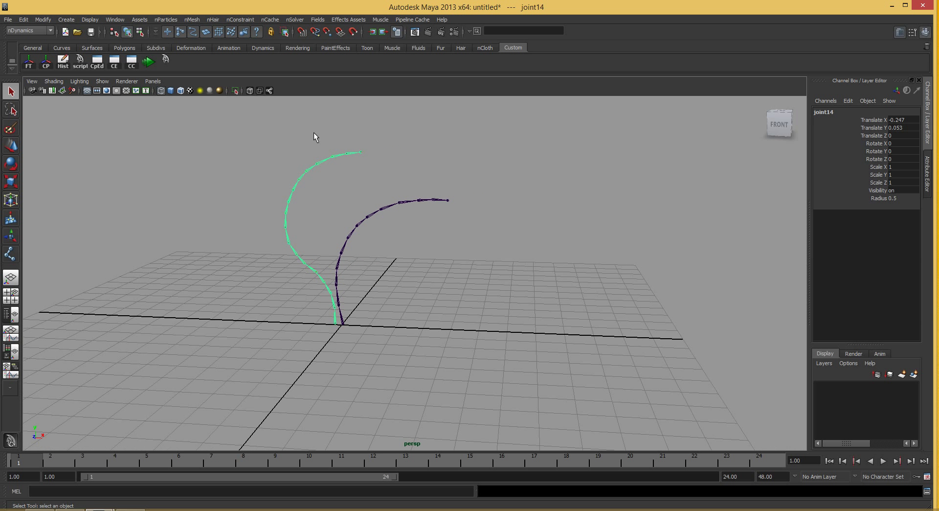
click(165, 60)
mouse_move(210, 339)
mouse_down()
mouse_move(503, 195)
mouse_move(515, 180)
mouse_up()
alt+middle_drag(371, 244, 338, 330)
Select the right chain's root joint, name it TL and make it dynamic.
click(340, 327)
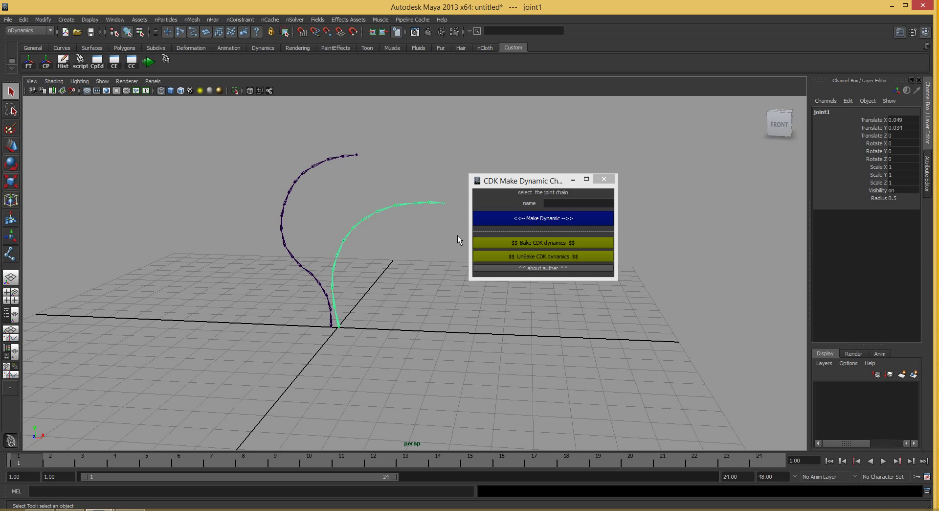
click(556, 207)
text(TL)
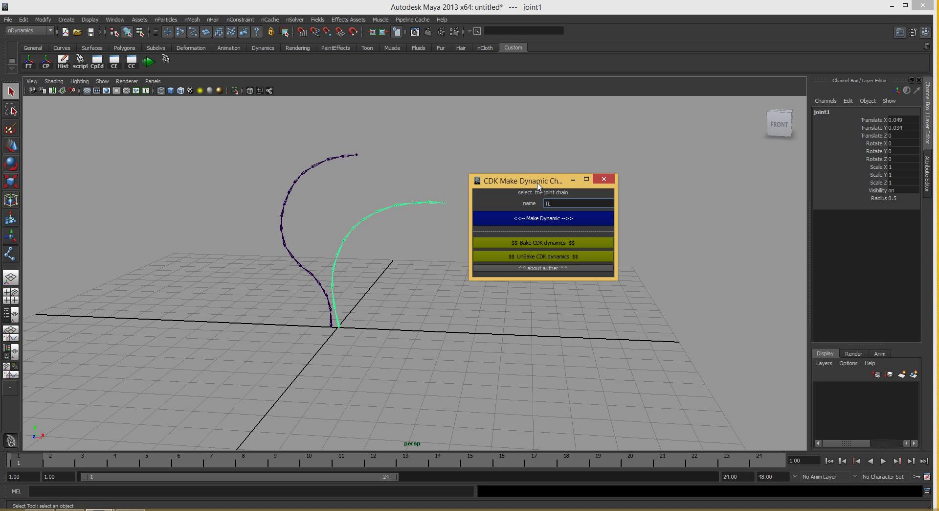
drag(538, 185, 581, 176)
alt+middle_drag(425, 224, 479, 234)
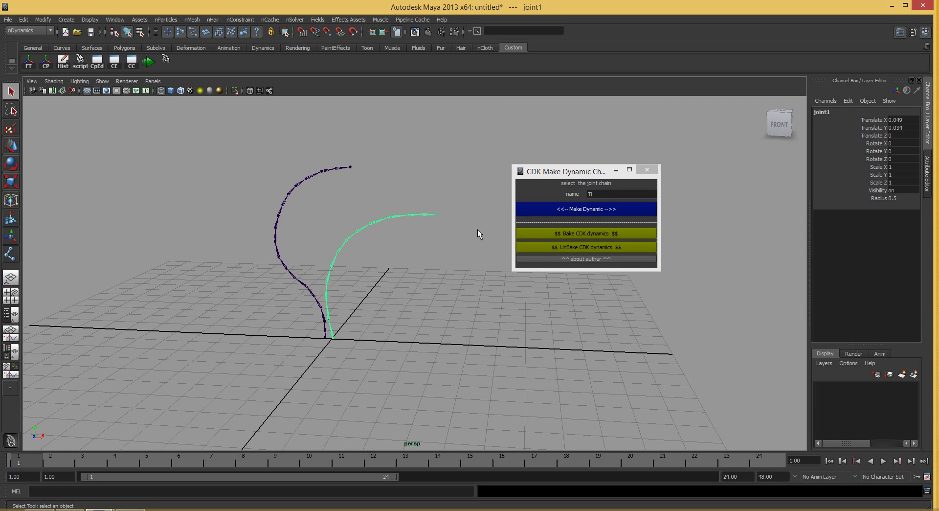
click(555, 210)
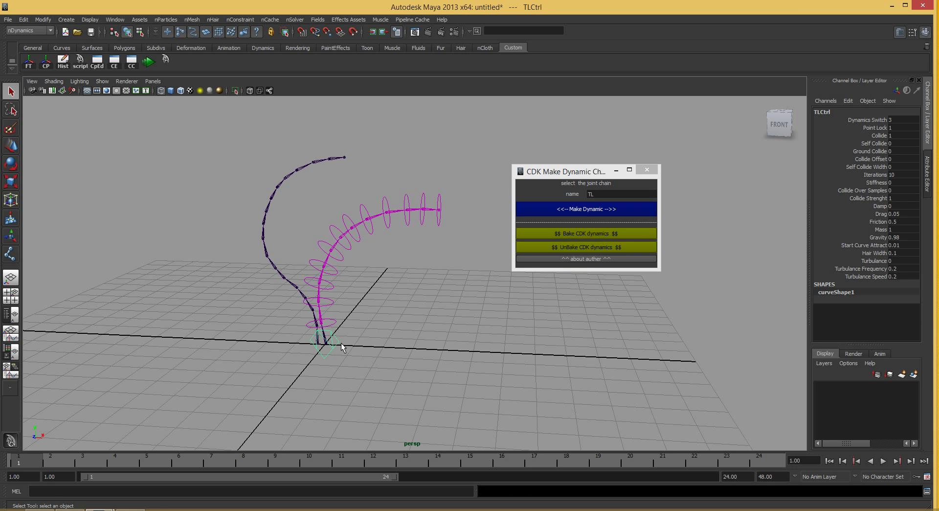
Lift the TL control group above the chain and set the animation end time to 500.
key(w)
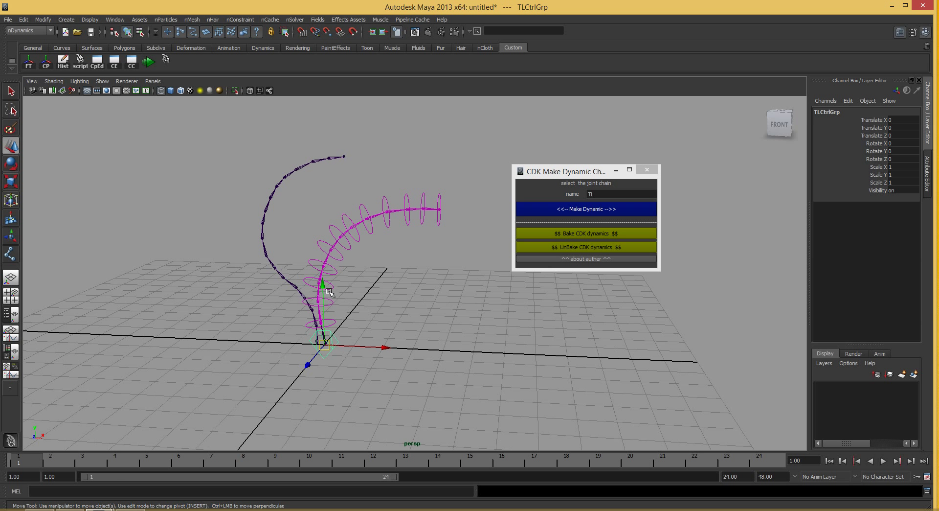
drag(327, 289, 333, 190)
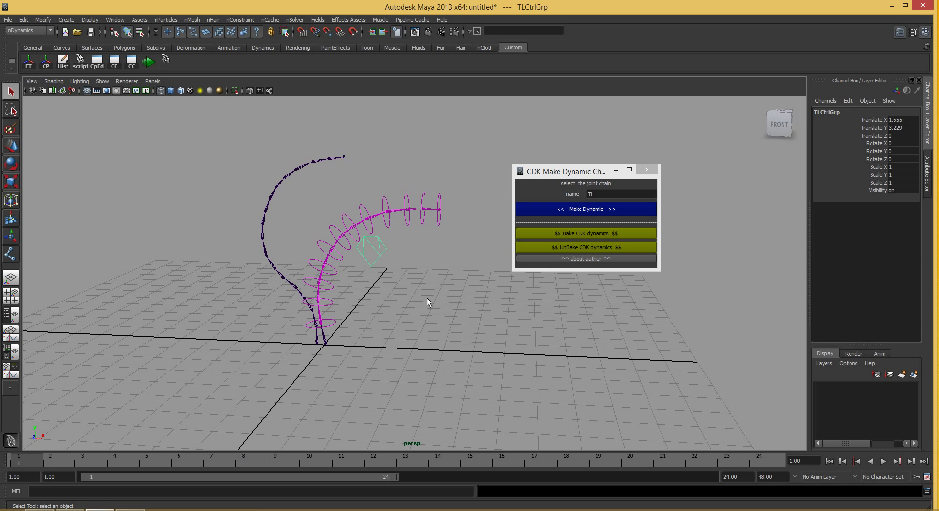
click(694, 404)
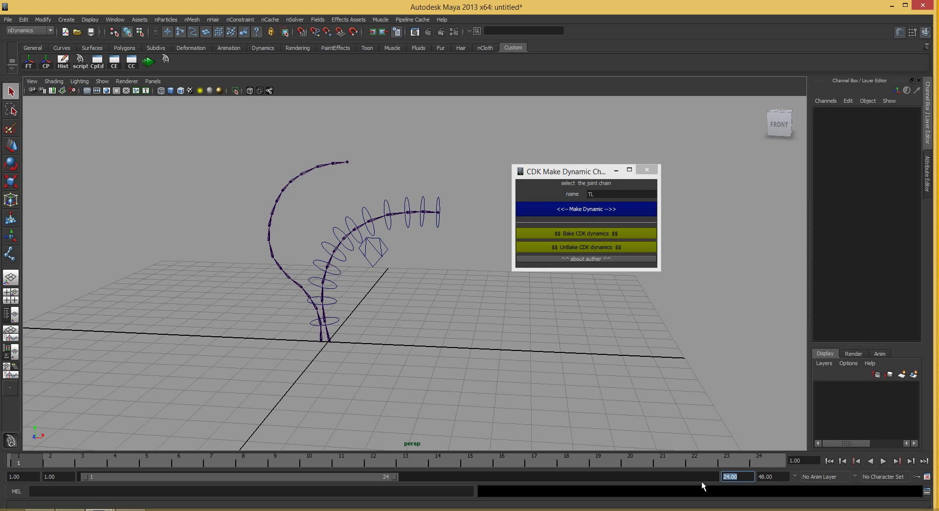
text(500)
key(Return)
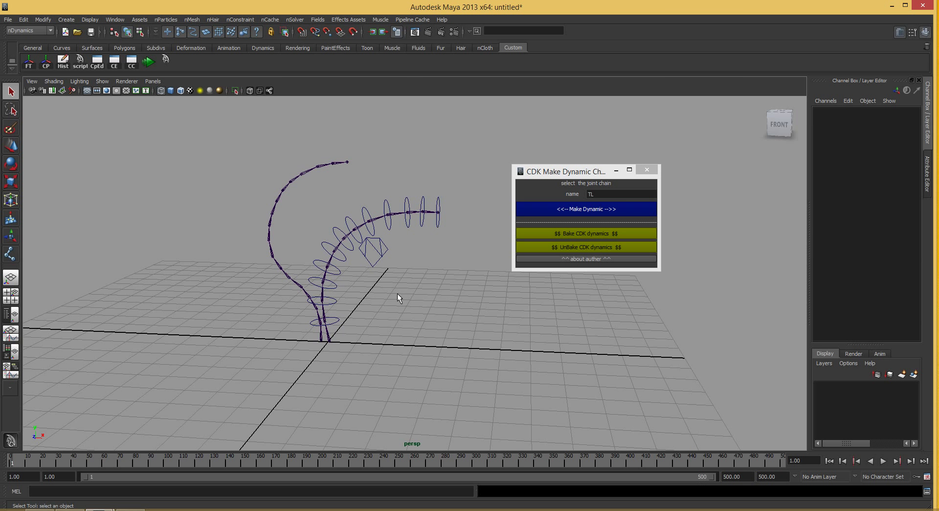
Select joint1 and play the simulation, then rewind to the first frame.
mouse_move(397, 292)
alt+right_down()
mouse_move(354, 305)
mouse_move(386, 308)
alt+right_up()
click(345, 329)
key(e)
key(q)
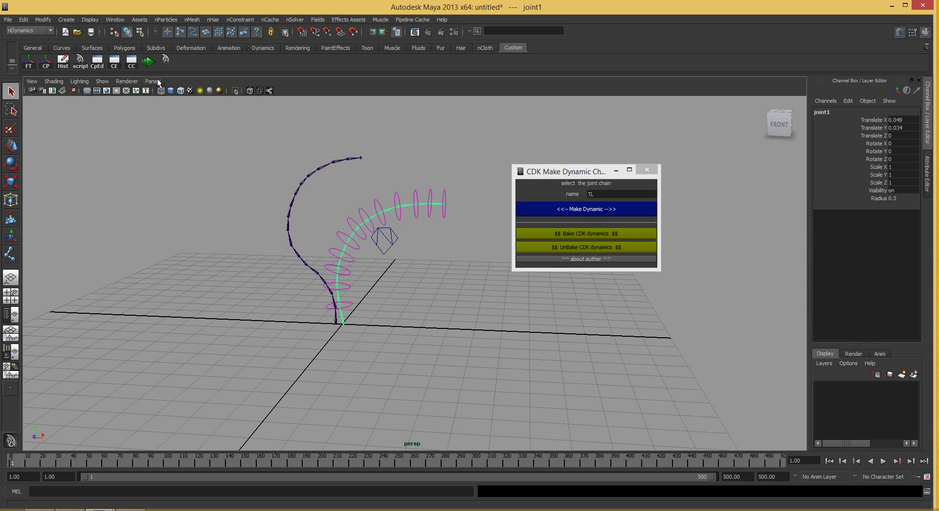
click(884, 460)
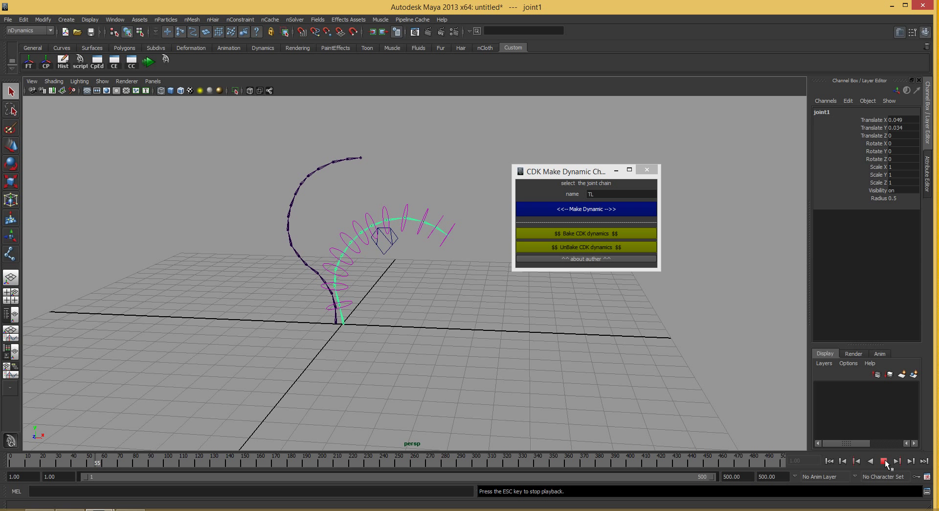
click(883, 460)
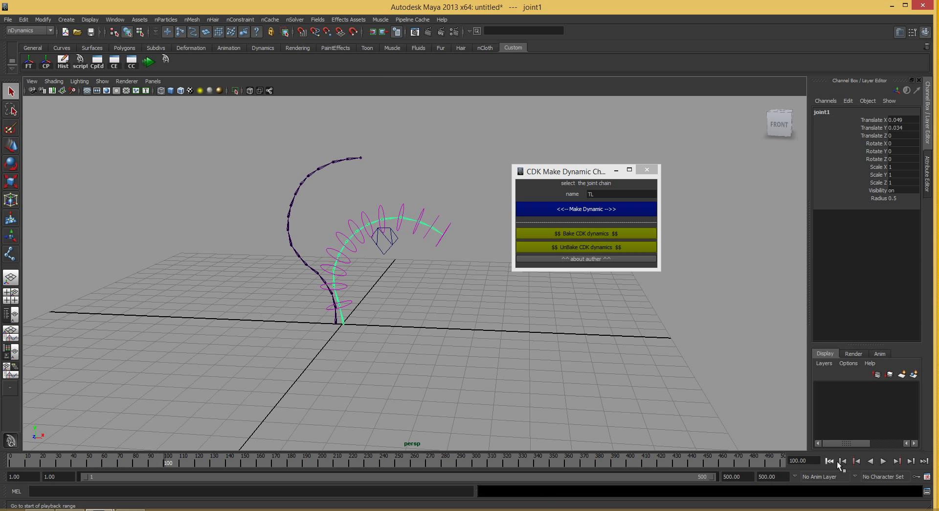
During playback, swing the chain's root joint around Z and move it up and left.
key(e)
alt+drag(460, 284, 438, 282)
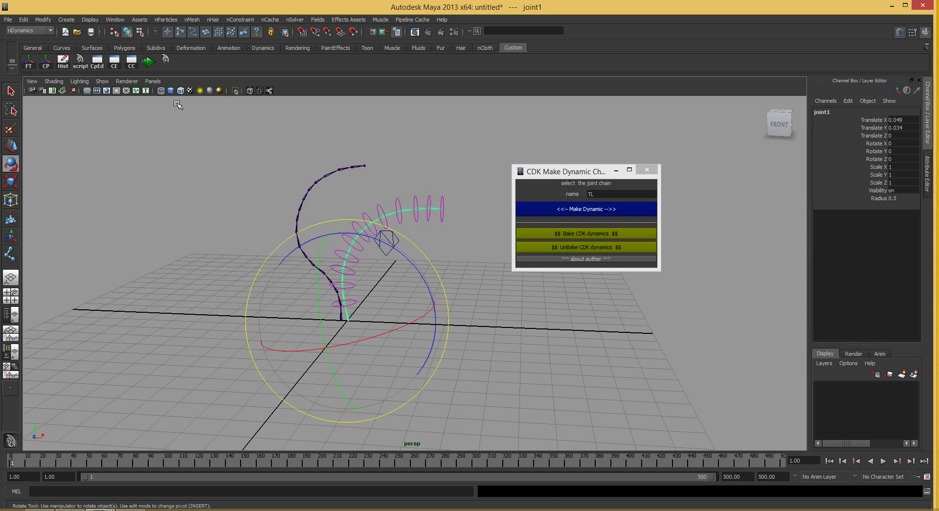
key(alt+v)
click(406, 256)
mouse_move(406, 257)
mouse_down()
mouse_move(430, 289)
mouse_move(316, 229)
mouse_move(353, 265)
mouse_up()
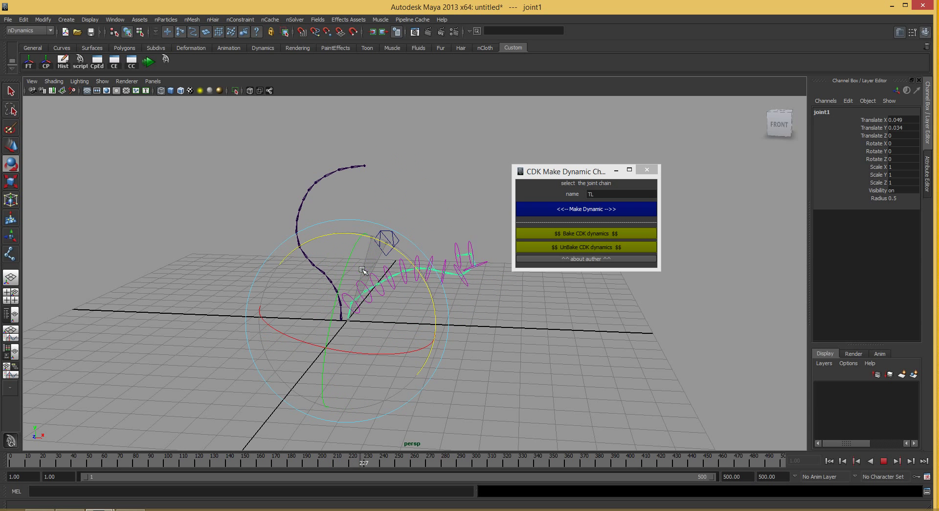
key(w)
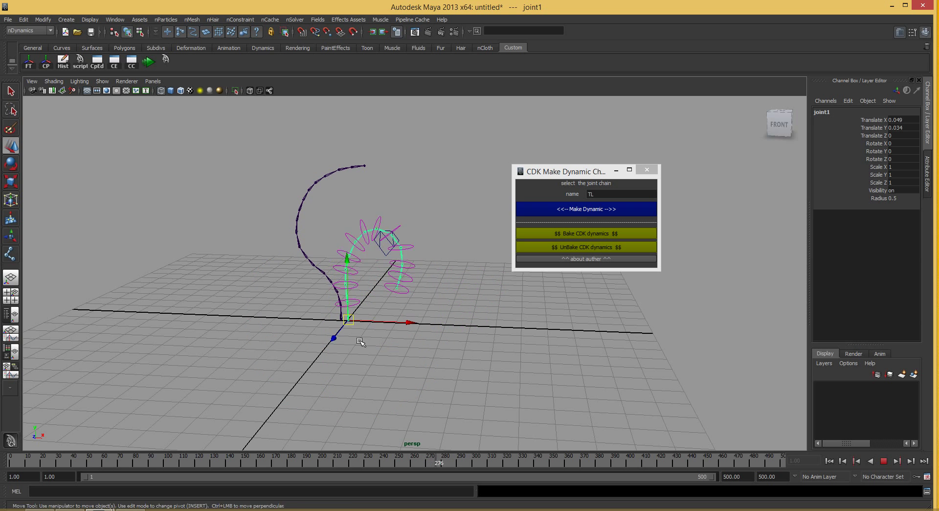
mouse_move(320, 326)
mouse_down()
mouse_move(293, 294)
mouse_move(353, 314)
mouse_move(349, 292)
mouse_move(361, 299)
mouse_move(351, 310)
mouse_up()
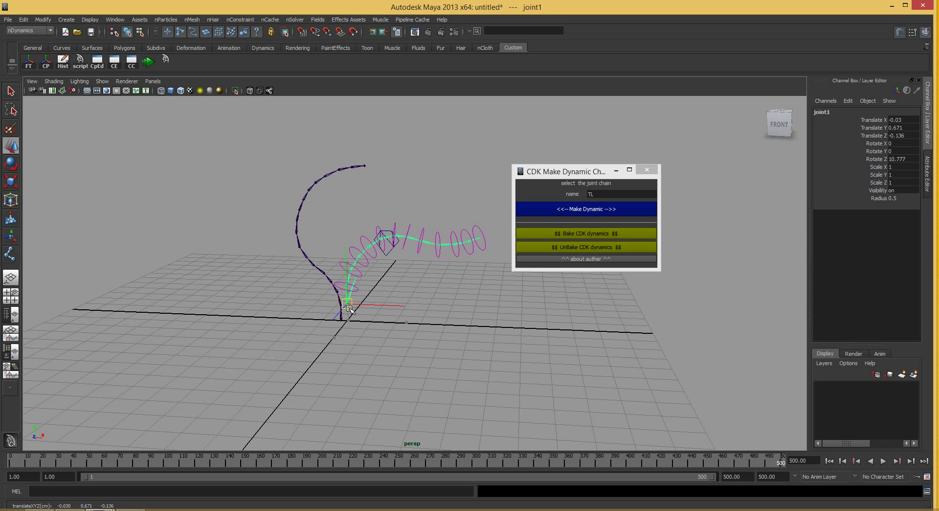
Rewind to the first frame and reset the root joint's Rotate Z to 0.
click(830, 462)
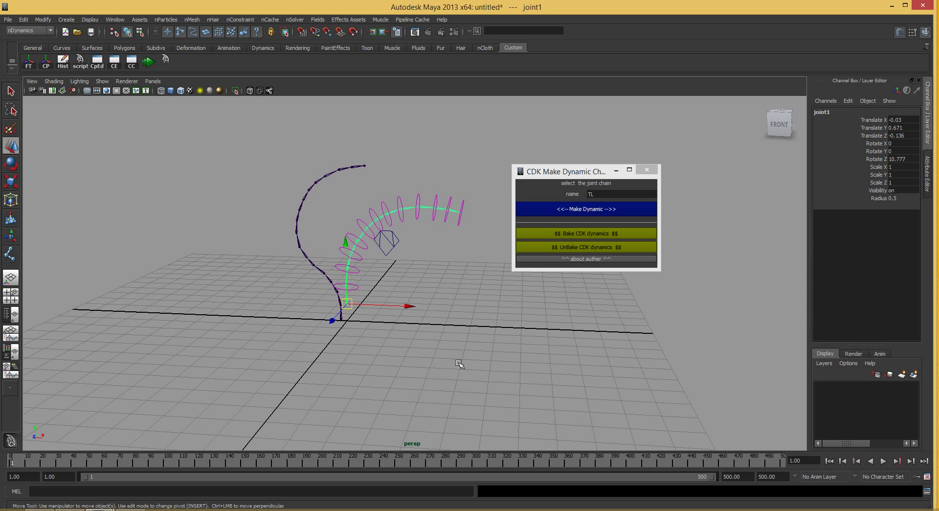
alt+right_drag(458, 363, 447, 362)
text(0)
key(Return)
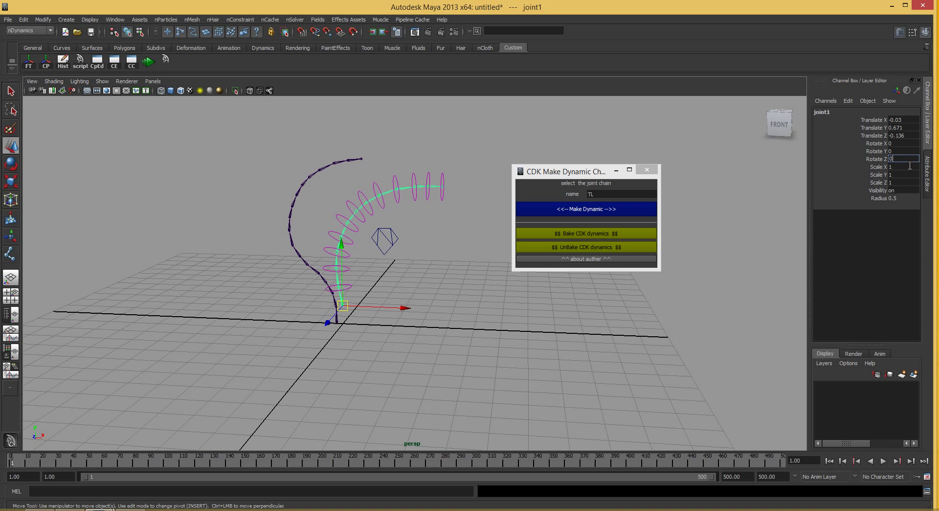
key(q)
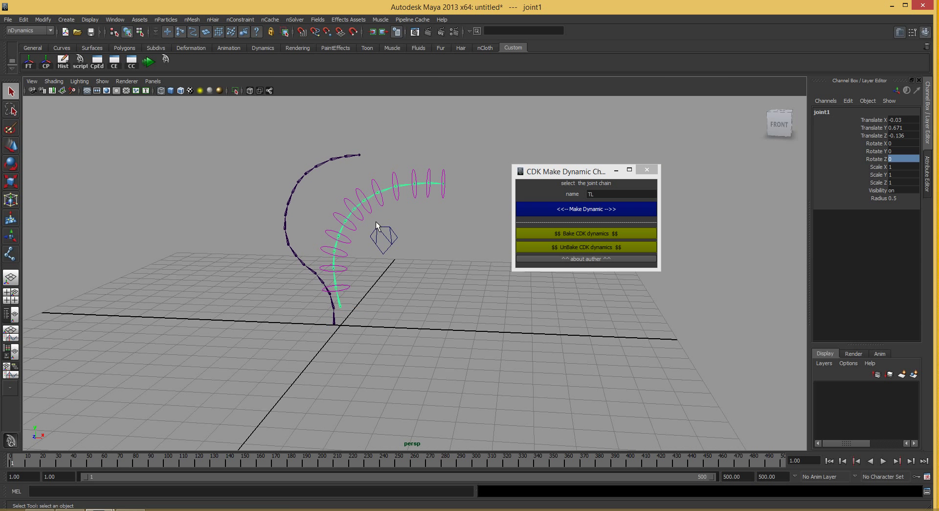
click(372, 216)
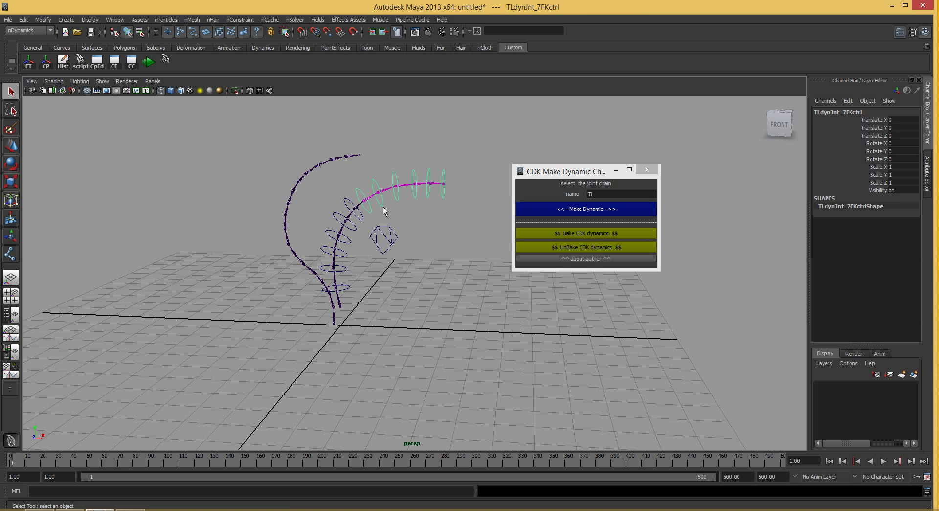
Rotate the TLdynJnt_11FKctrl control about 41 degrees to bend the chain.
click(432, 198)
alt+drag(441, 212, 421, 243)
key(e)
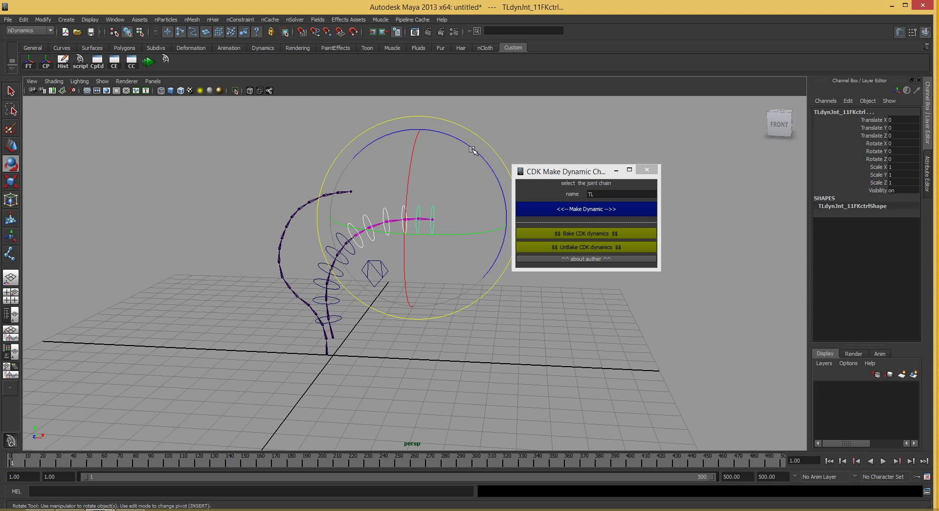
drag(472, 149, 368, 304)
key(q)
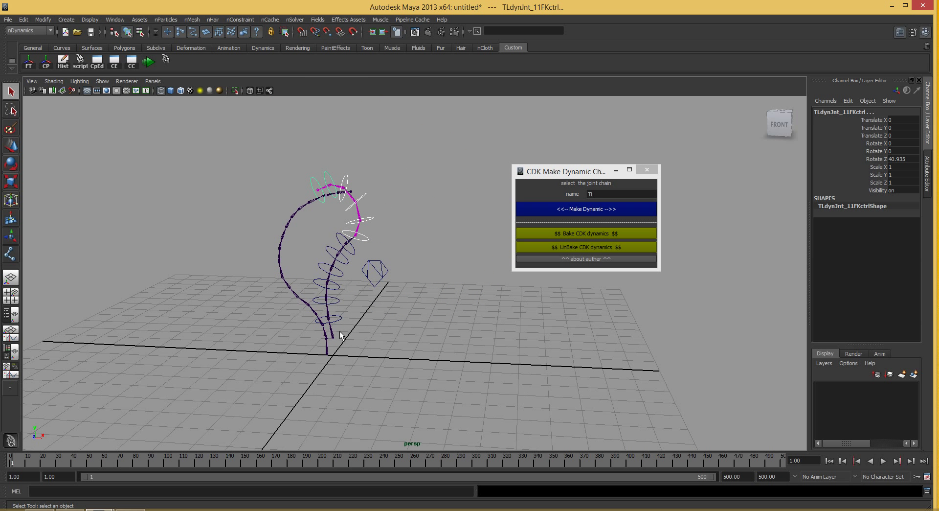
Move the TL chain's root right and left, then rotate it around Z during playback.
alt+drag(341, 335, 363, 327)
click(346, 327)
key(w)
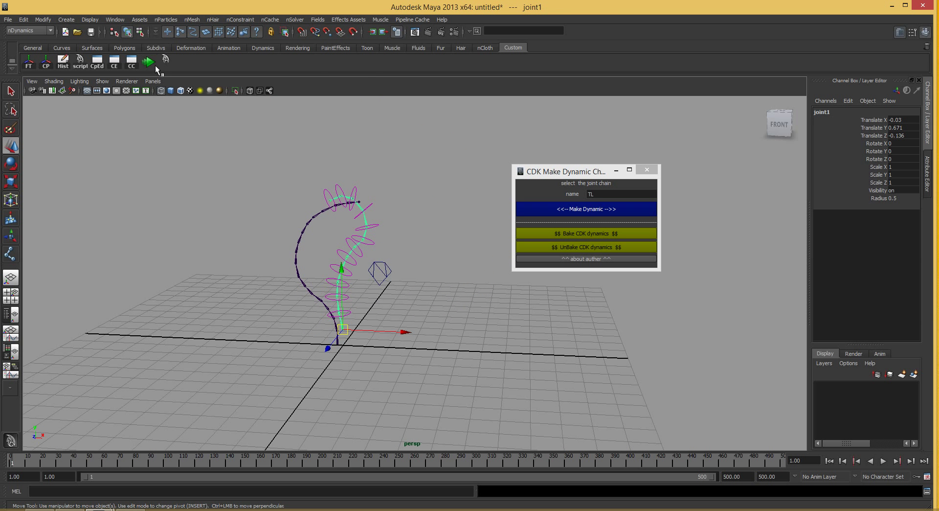
click(154, 65)
drag(352, 332, 427, 344)
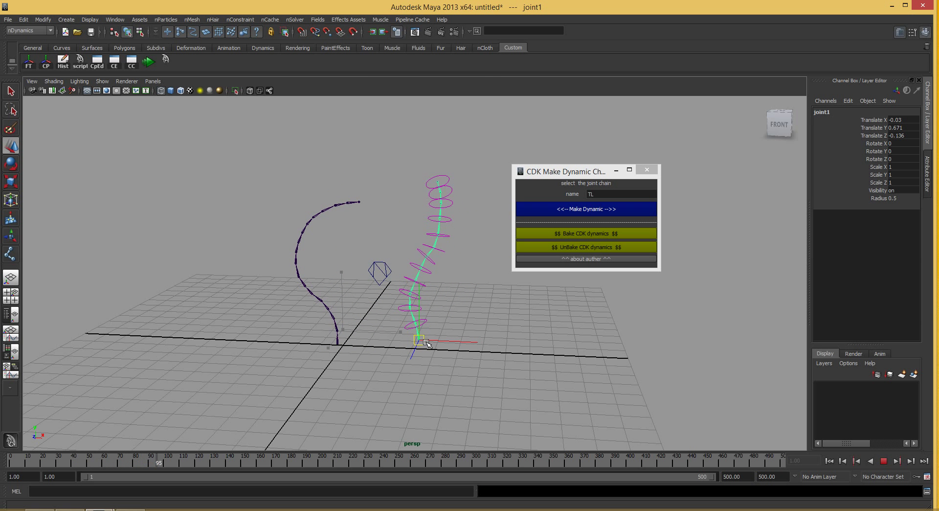
drag(427, 344, 321, 322)
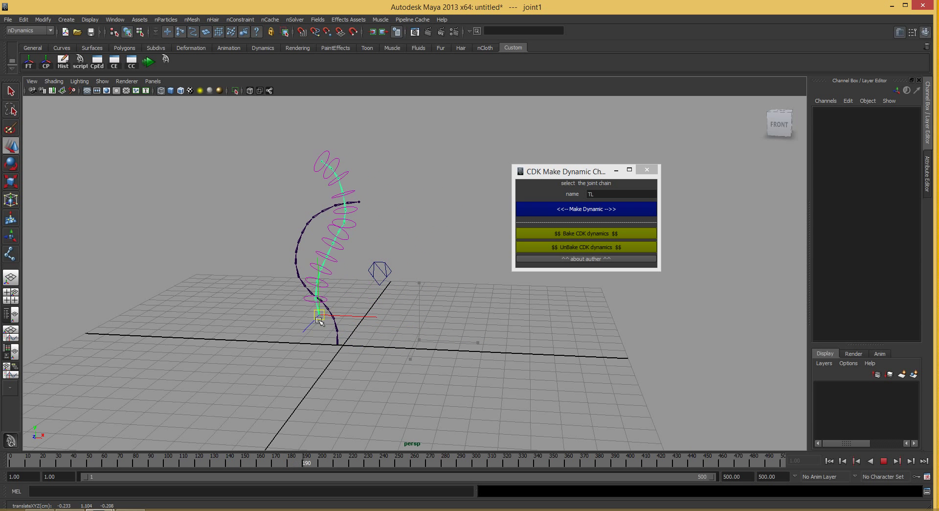
drag(319, 322, 368, 325)
key(e)
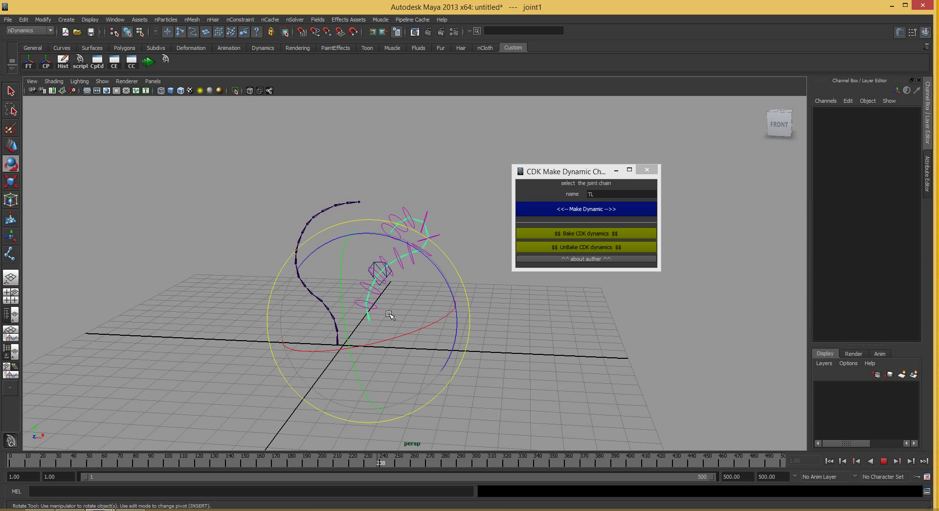
mouse_move(408, 247)
mouse_down()
mouse_move(404, 266)
mouse_move(430, 289)
mouse_up()
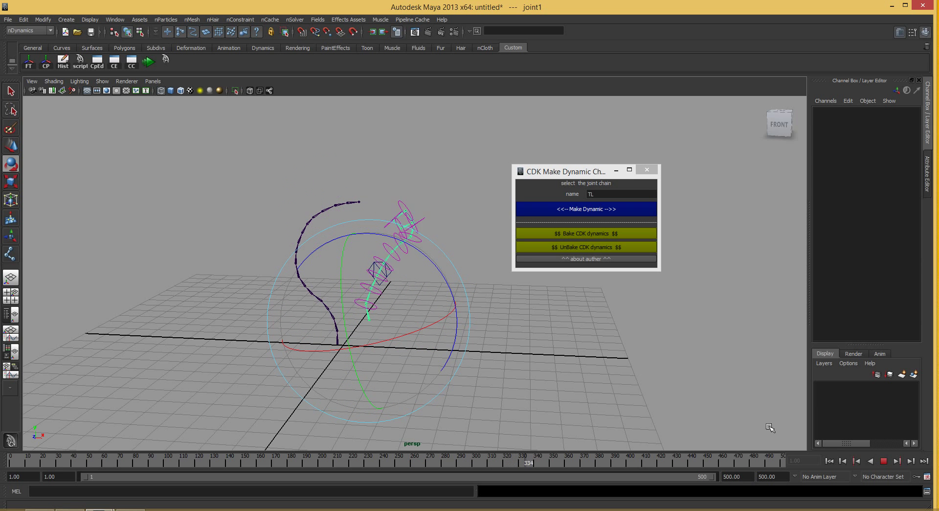
click(884, 461)
Rewind, then select the TLdynJnt_7FKctrl control and the next FK control along the chain.
click(829, 460)
alt+middle_drag(381, 272, 406, 277)
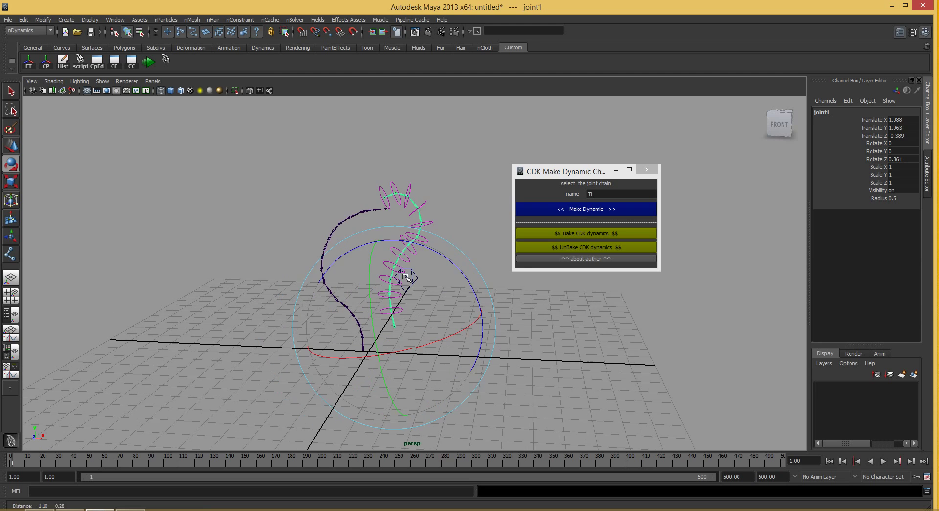
scroll(405, 277, up, 2)
scroll(405, 277, up, 2)
key(q)
click(436, 207)
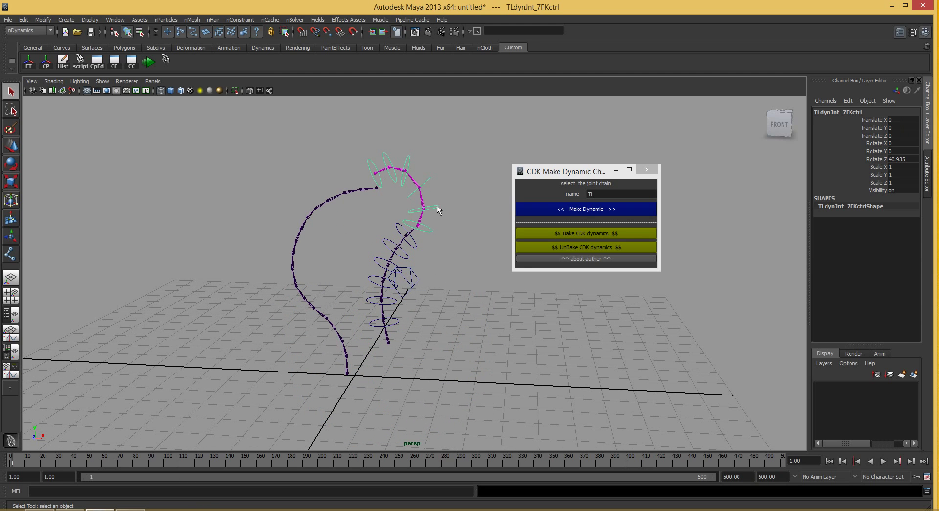
click(423, 215)
mouse_move(423, 216)
alt+mouse_down()
mouse_move(387, 239)
mouse_move(353, 222)
alt+mouse_up()
Select the left chain's base joint, rename the chain to DL and make it dynamic.
click(348, 349)
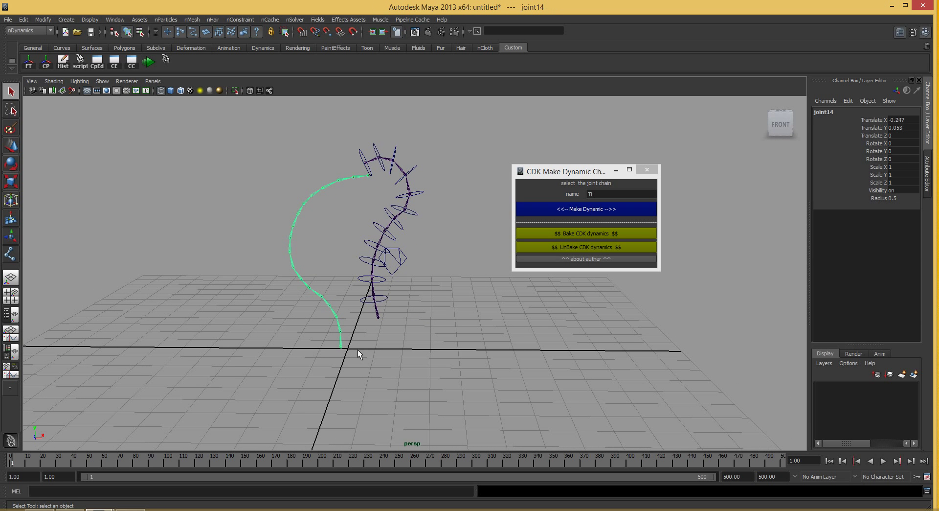
alt+drag(357, 349, 499, 282)
double_click(604, 200)
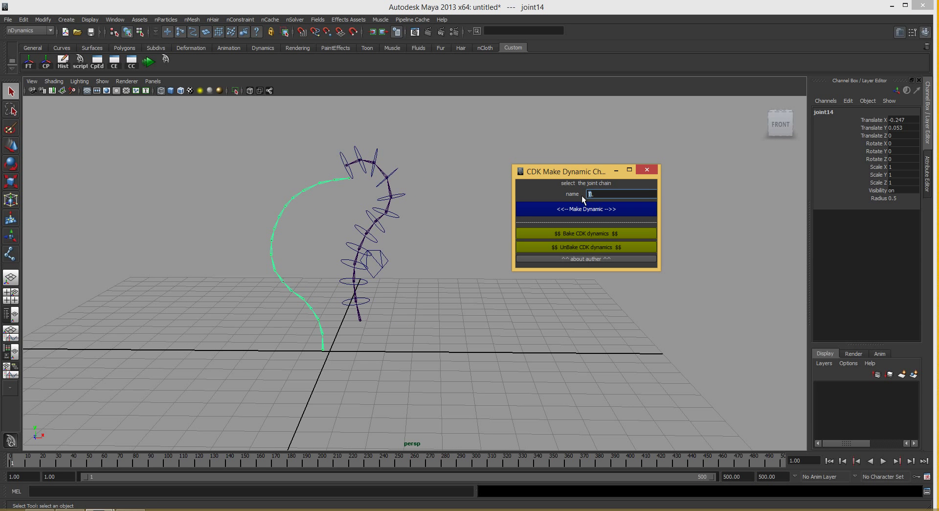
text(DL)
alt+drag(400, 243, 405, 254)
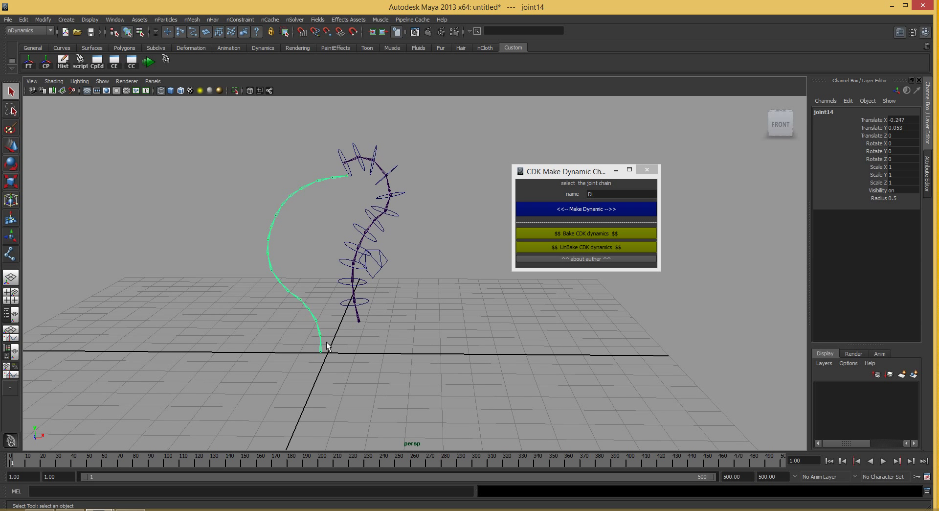
click(577, 212)
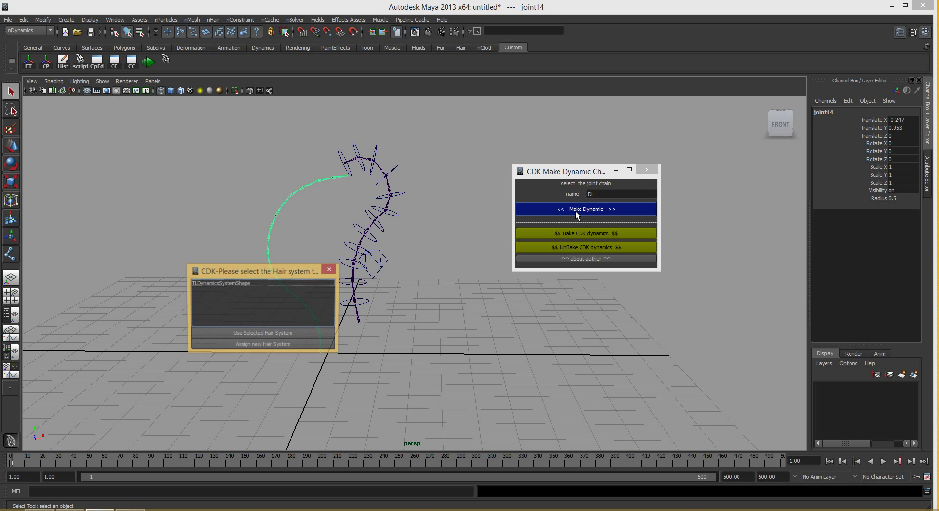
Give the DL chain a new hair system of its own instead of TLDynamicsSystemShape.
mouse_move(276, 275)
mouse_down()
mouse_move(464, 149)
mouse_move(492, 146)
mouse_up()
alt+drag(436, 191, 395, 188)
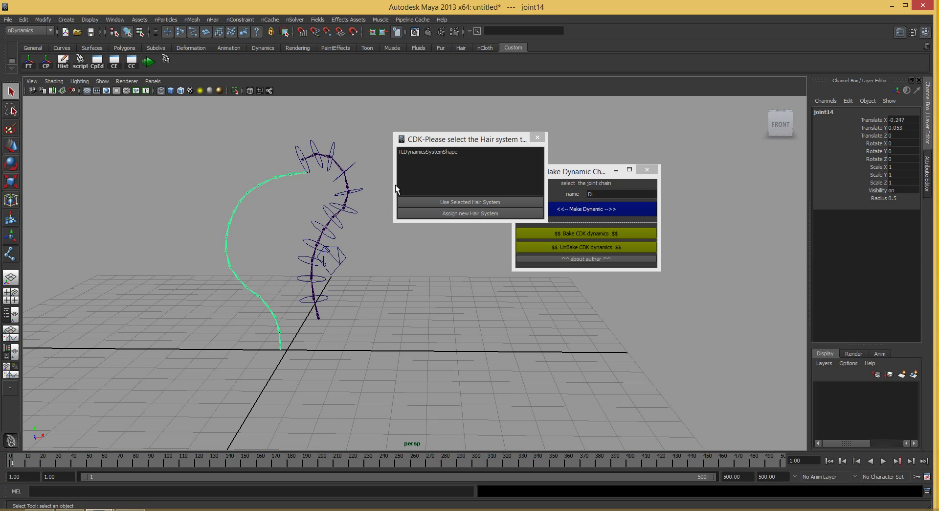
click(434, 155)
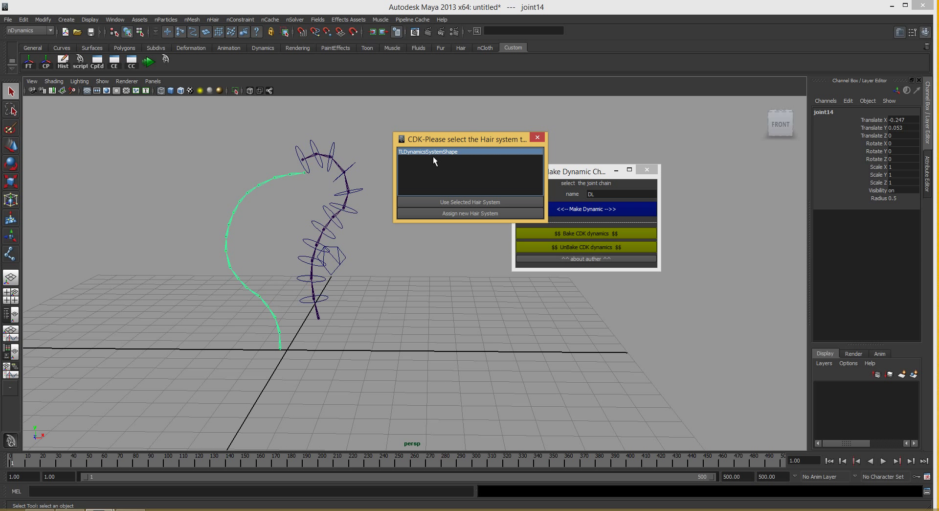
click(457, 216)
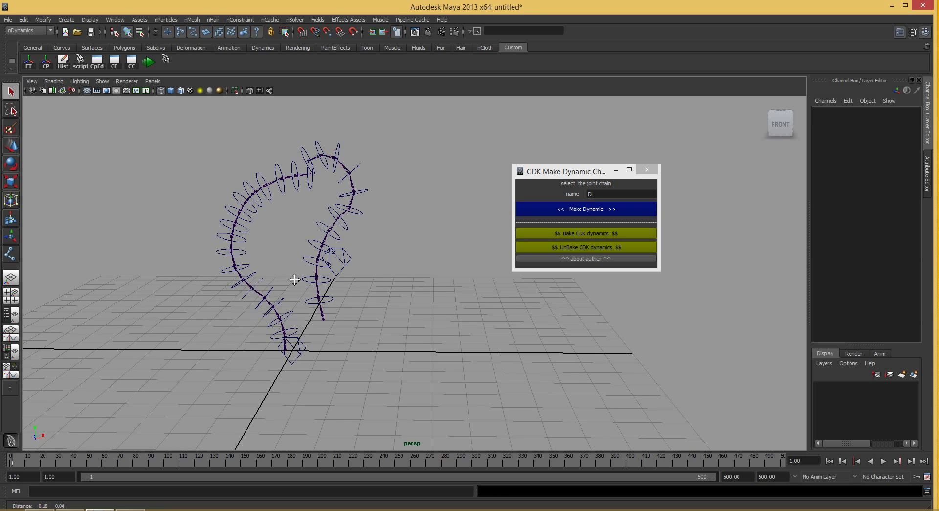
Select the left chain's root joint and play the simulation briefly to check it.
alt+drag(316, 304, 341, 339)
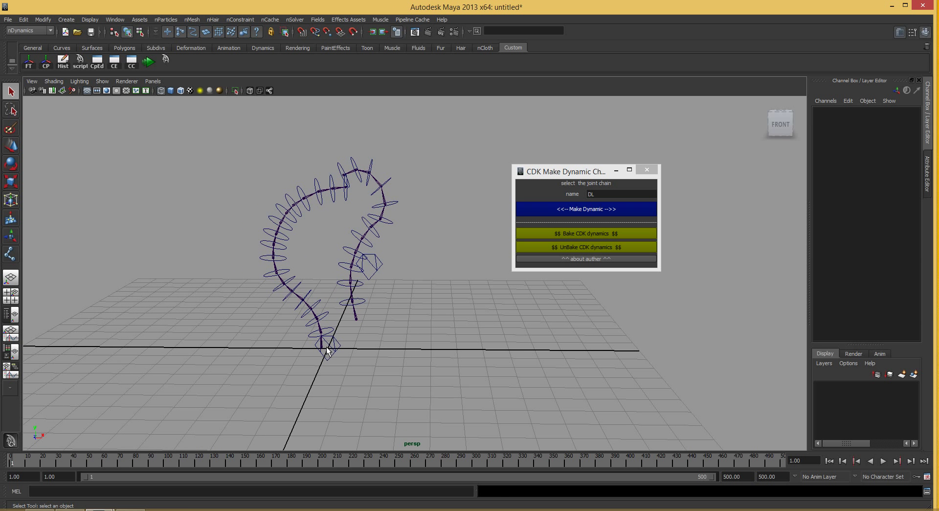
click(327, 350)
key(w)
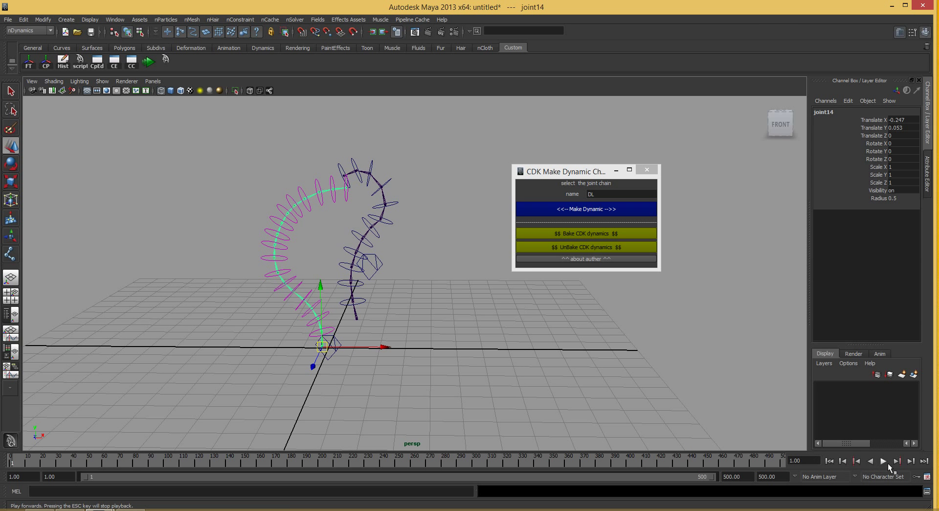
click(888, 463)
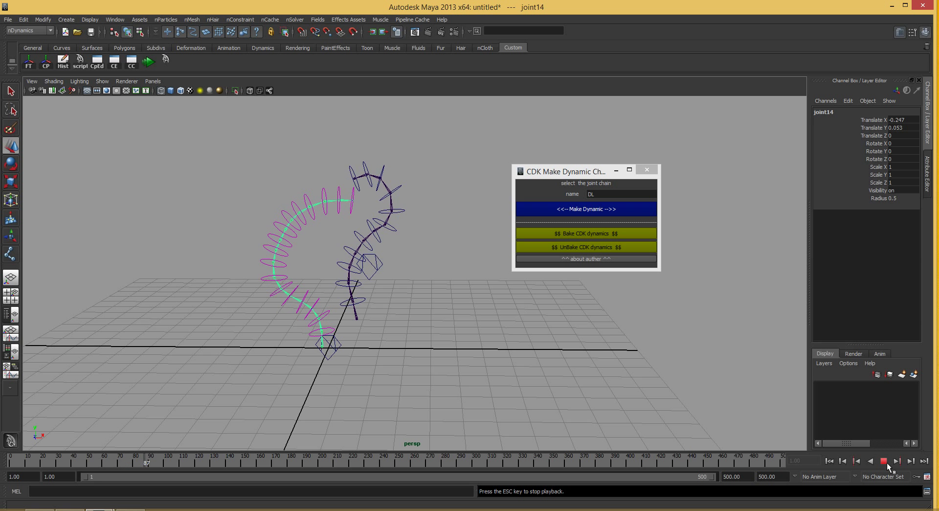
key(Escape)
Rewind and play the simulation from the start to check both chains.
key(q)
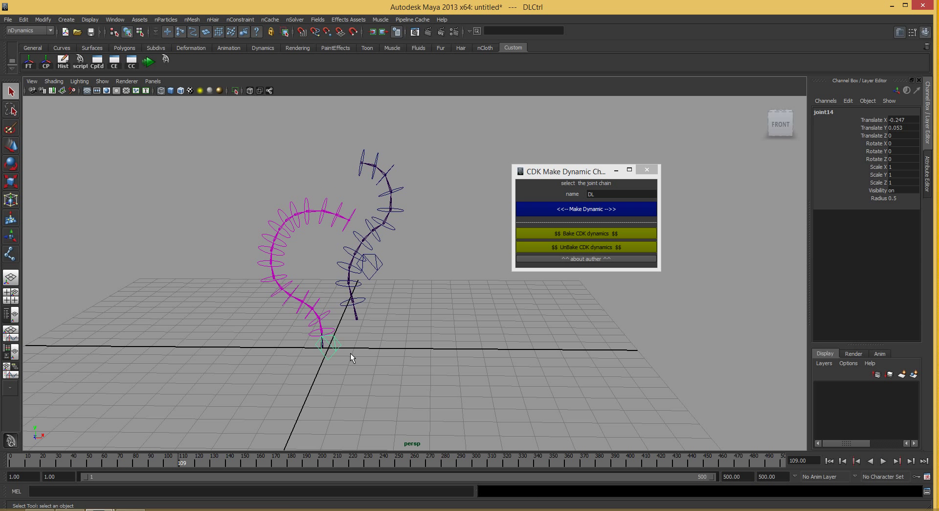
alt+middle_drag(351, 353, 415, 325)
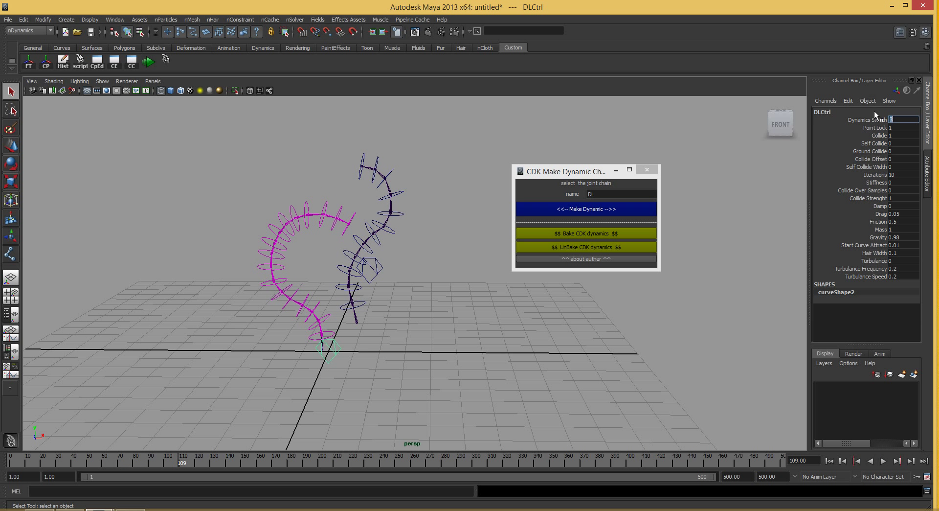
scroll(802, 378, up, 2)
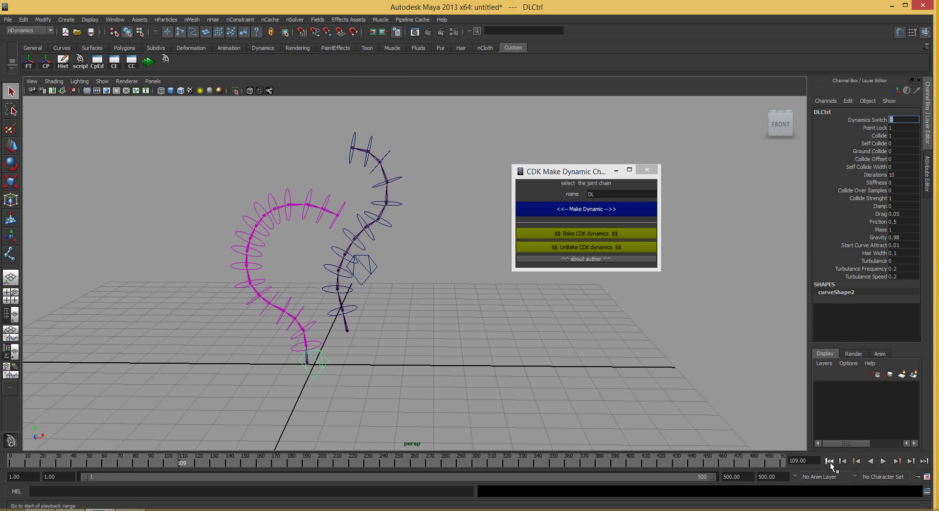
click(830, 461)
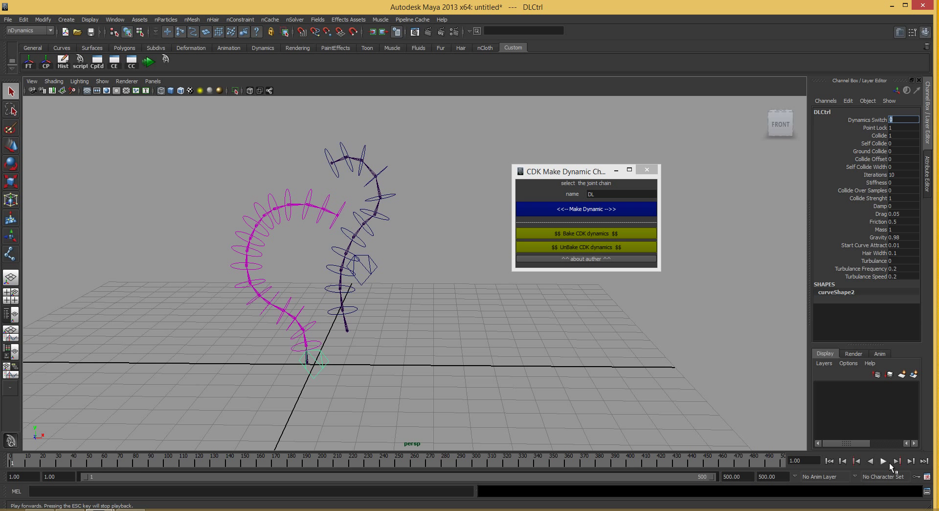
click(887, 462)
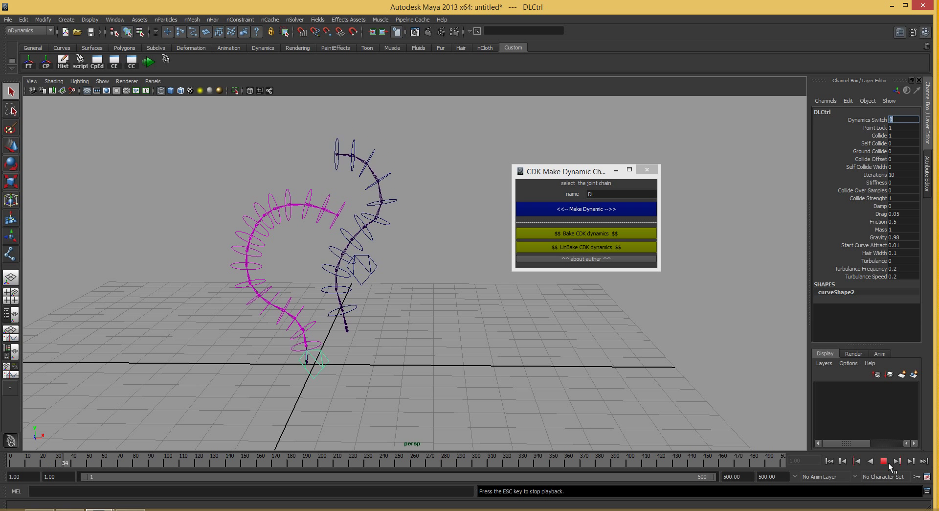
click(887, 462)
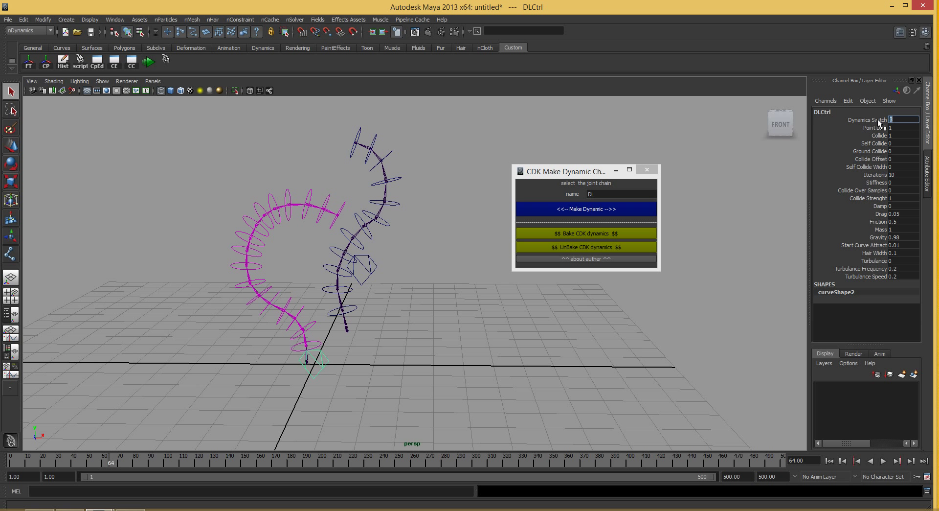
On DLCtrl, set Dynamics Switch 3, Stiffness 0.5 and Start Curve Attract 0.1.
click(308, 367)
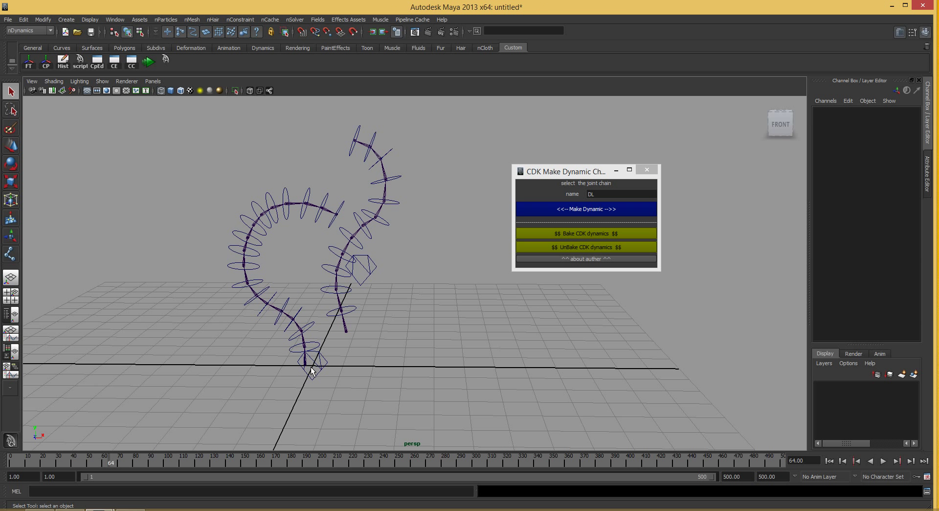
click(311, 371)
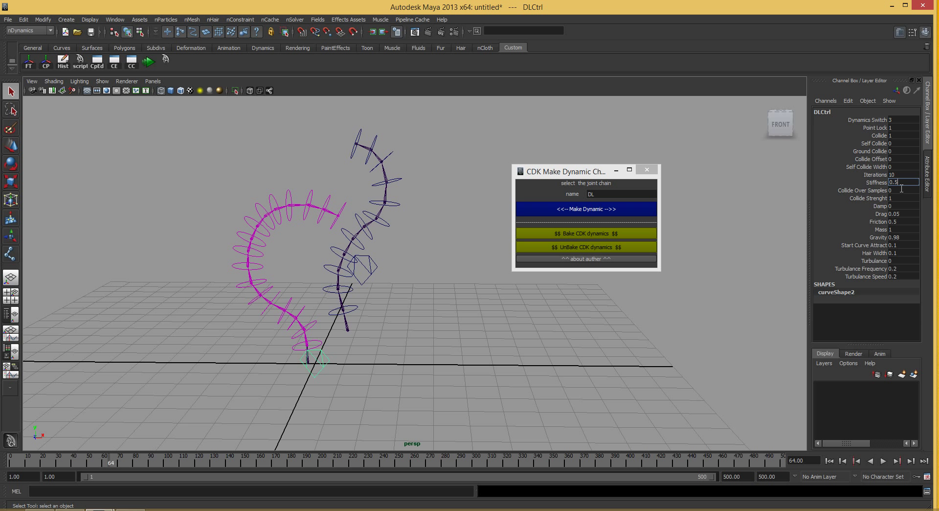
alt+right_drag(392, 296, 341, 312)
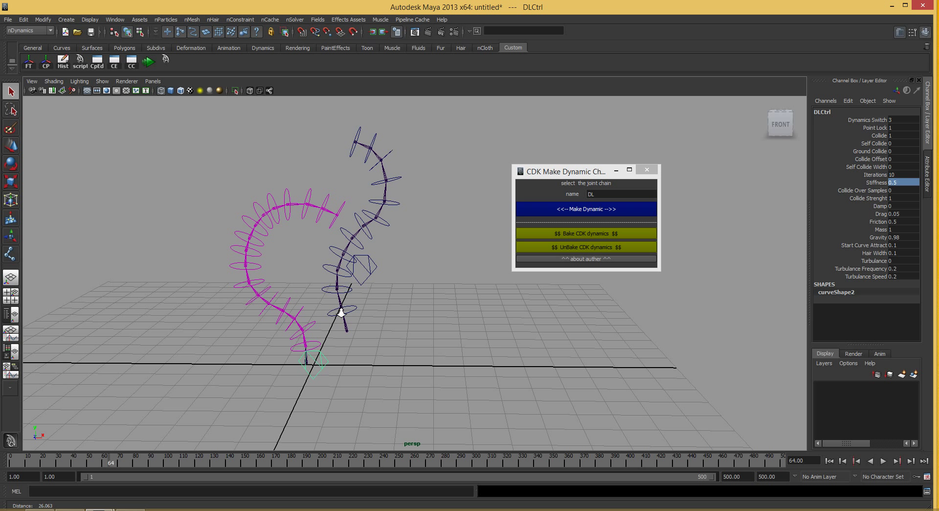
click(315, 363)
key(e)
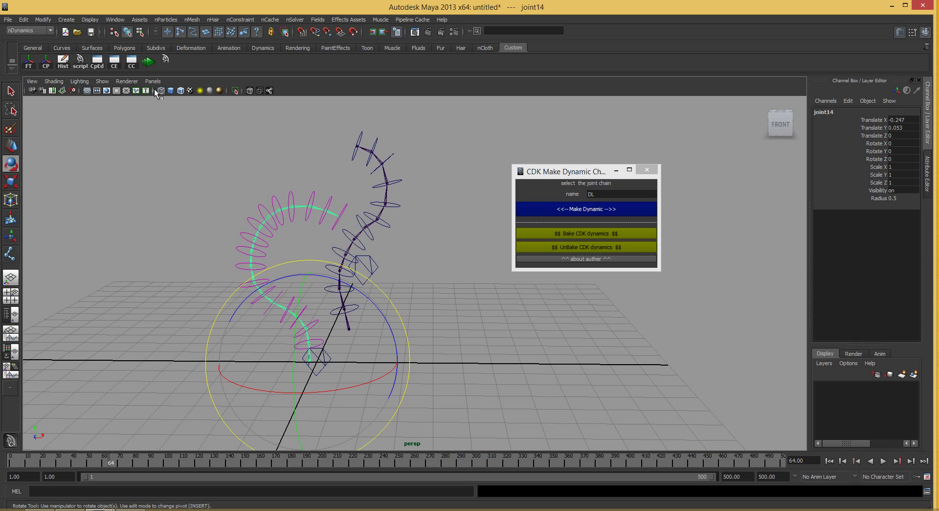
From frame 1, rotate and move the left chain's root leftward during playback, then stop.
click(830, 461)
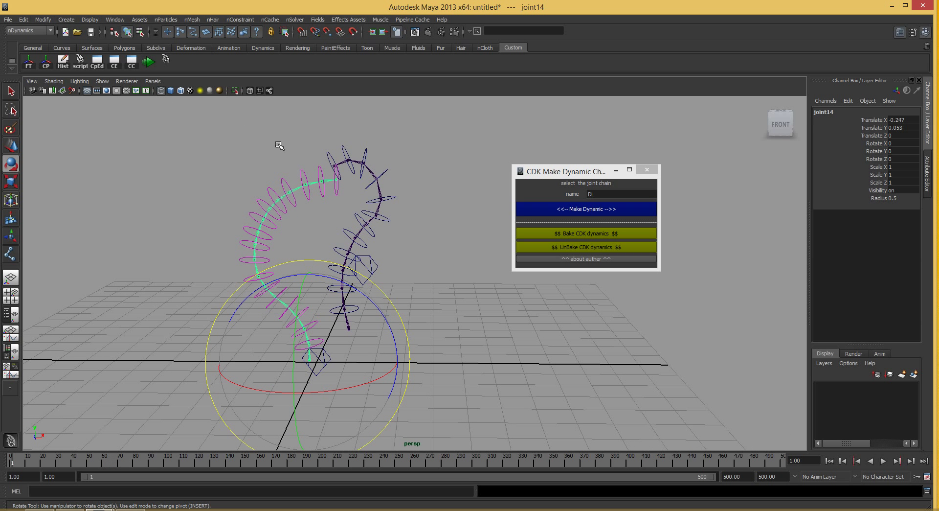
click(152, 64)
mouse_move(336, 280)
mouse_down()
mouse_move(292, 285)
mouse_move(394, 313)
mouse_move(324, 289)
mouse_move(390, 295)
mouse_up()
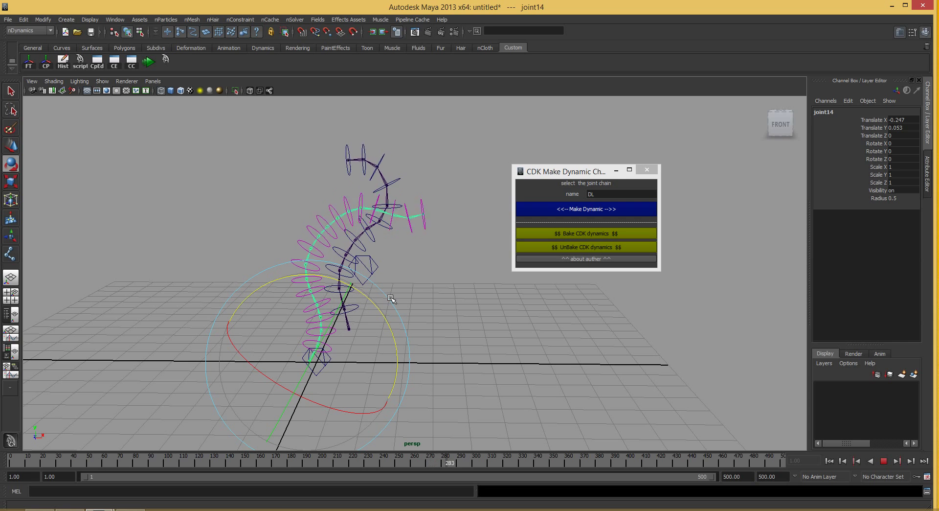
key(w)
mouse_move(323, 367)
mouse_down()
mouse_move(255, 335)
mouse_move(374, 354)
mouse_move(268, 332)
mouse_up()
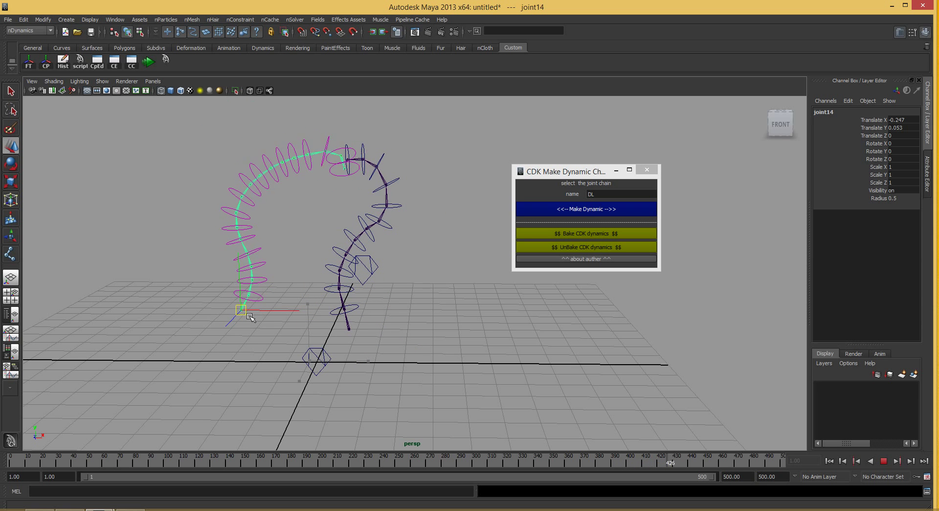
click(884, 461)
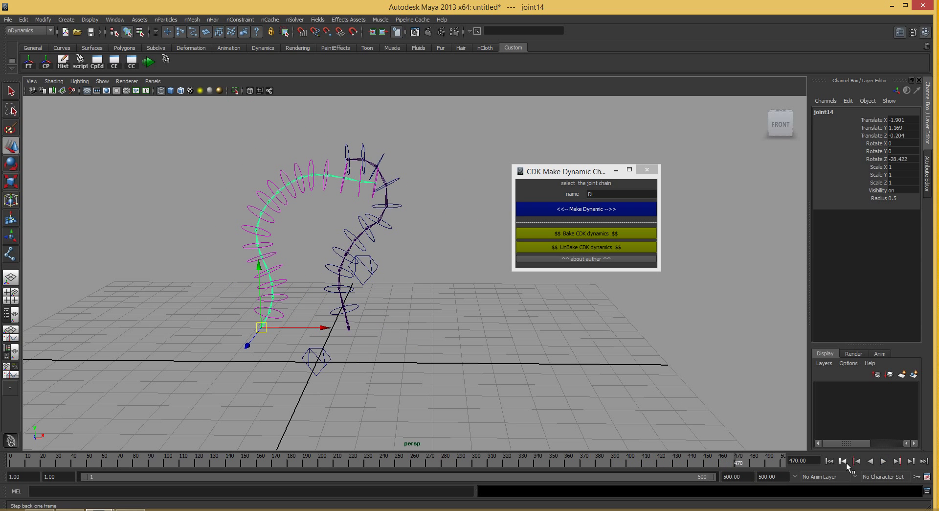
Bake the CDK dynamics onto the joint chain from the CDK Make Dynamic window.
alt+drag(438, 246, 377, 238)
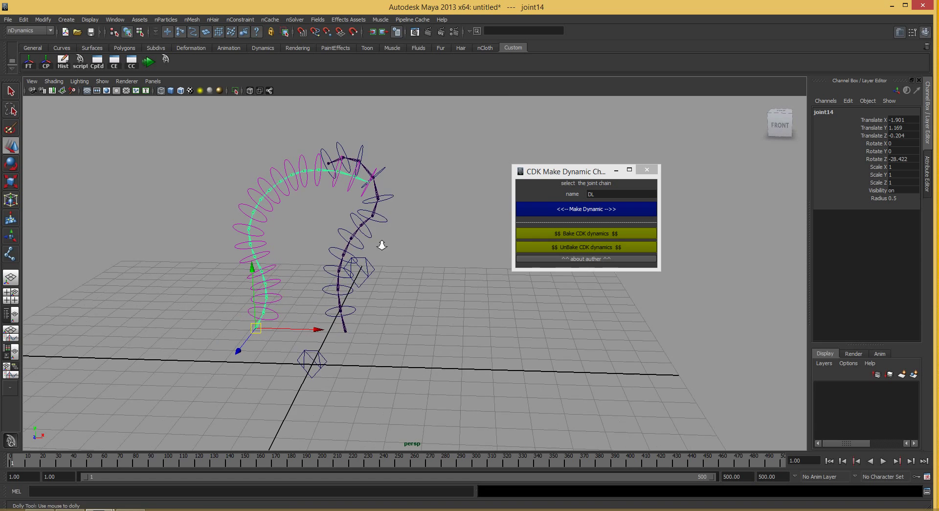
key(q)
alt+drag(297, 304, 360, 272)
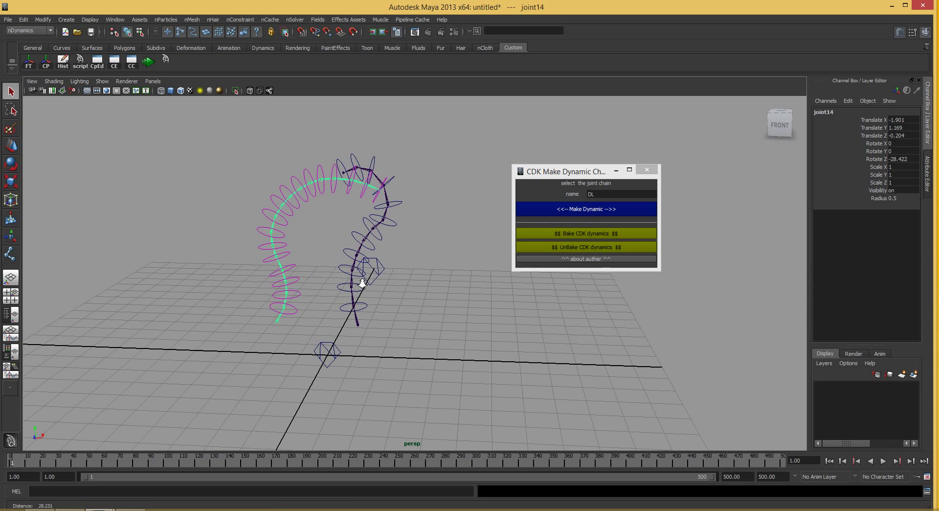
click(609, 237)
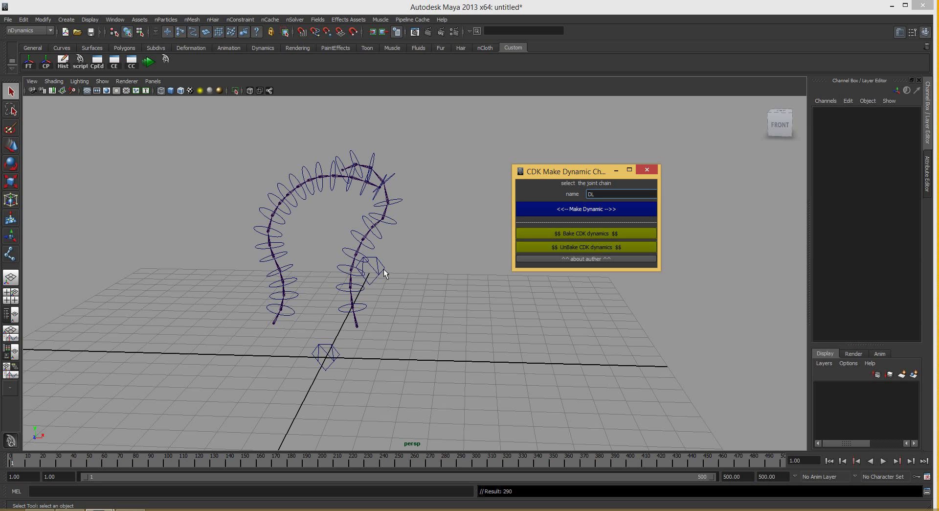
Check Dynamics Switch on TLCtrl and DLCtrl, then play and stop the animation at frame 64.
alt+drag(383, 268, 385, 324)
click(373, 339)
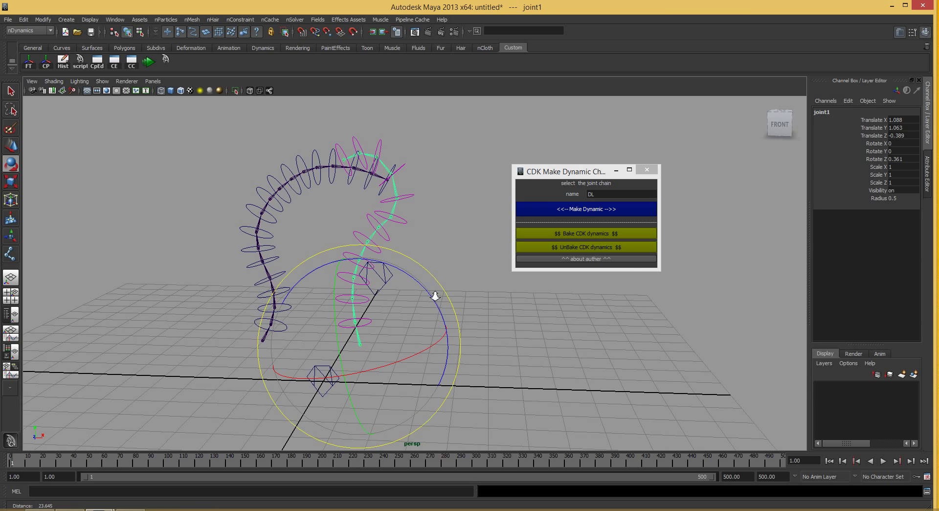
click(378, 280)
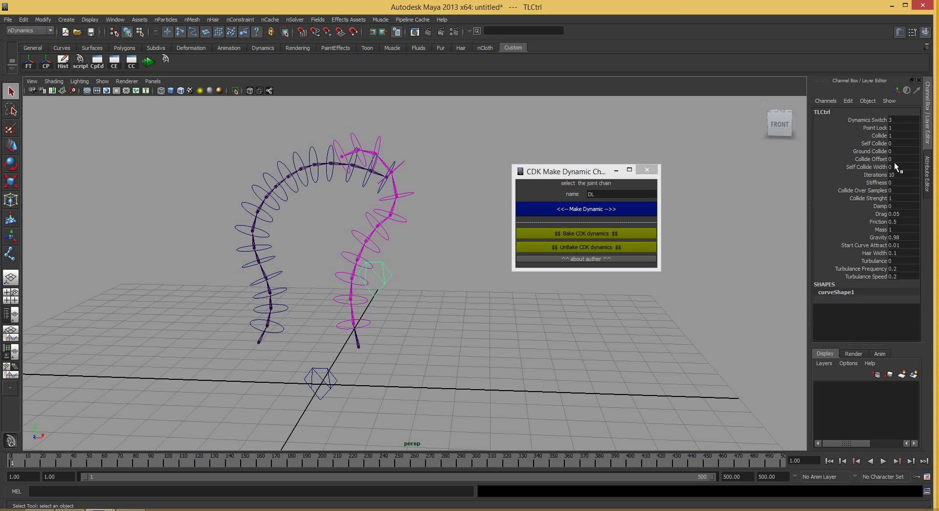
click(318, 371)
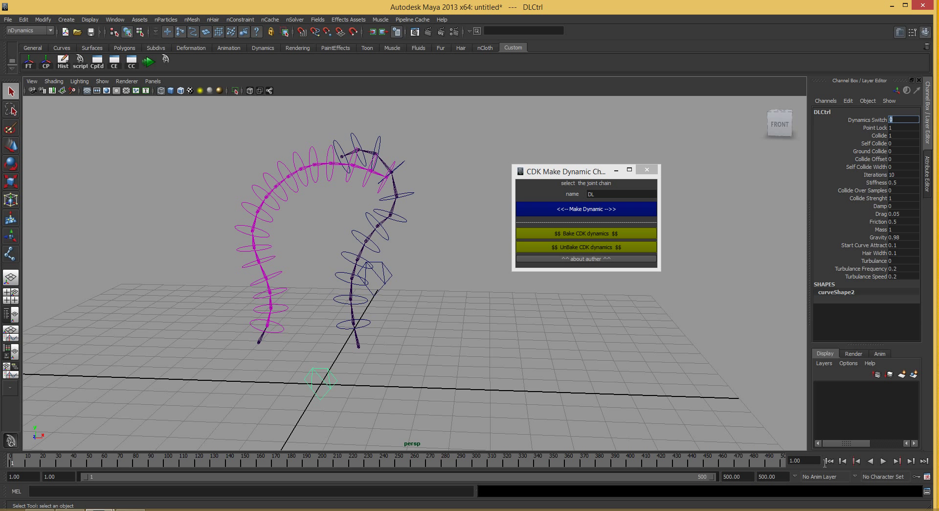
click(883, 463)
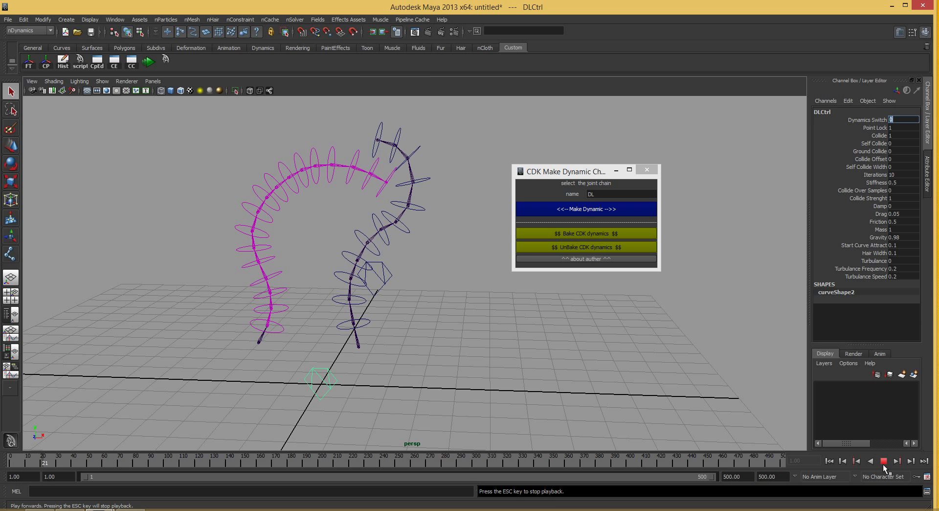
click(883, 462)
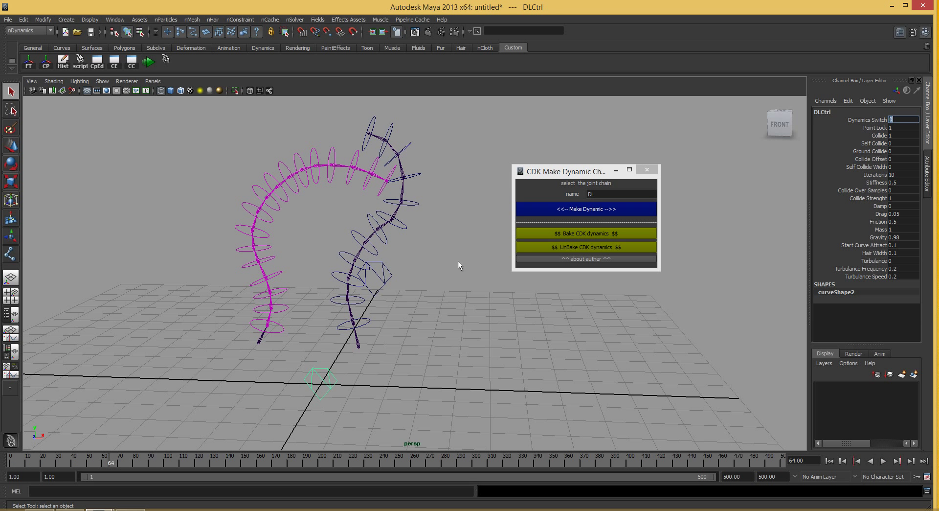
click(250, 248)
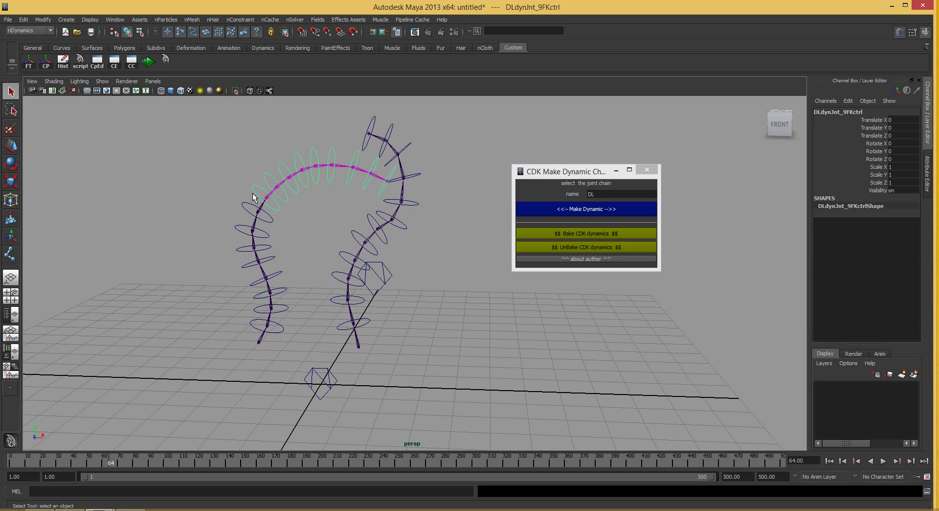
Rotate the DLdynJnt_8FKctrl control to -31.433 in Z to kink the left chain.
key(Up)
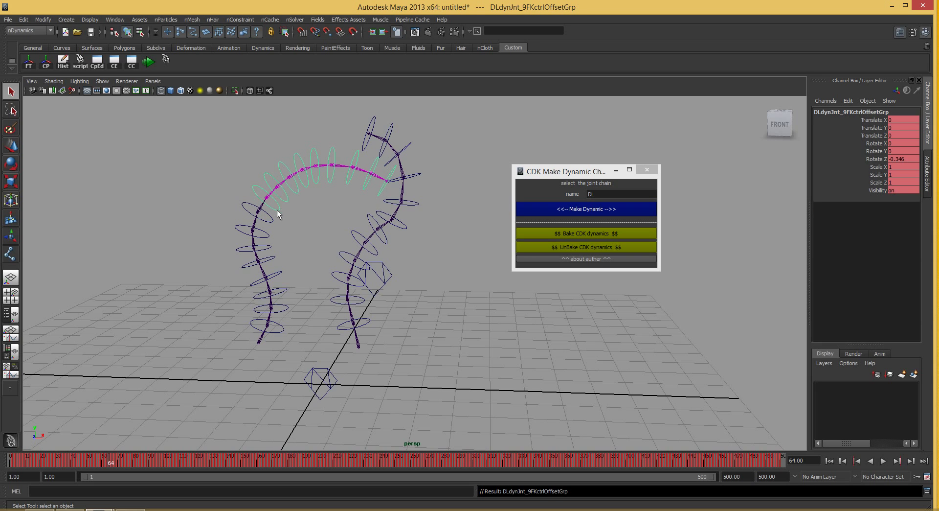
mouse_move(277, 216)
alt+mouse_down()
mouse_move(384, 266)
mouse_move(321, 245)
alt+mouse_up()
click(288, 266)
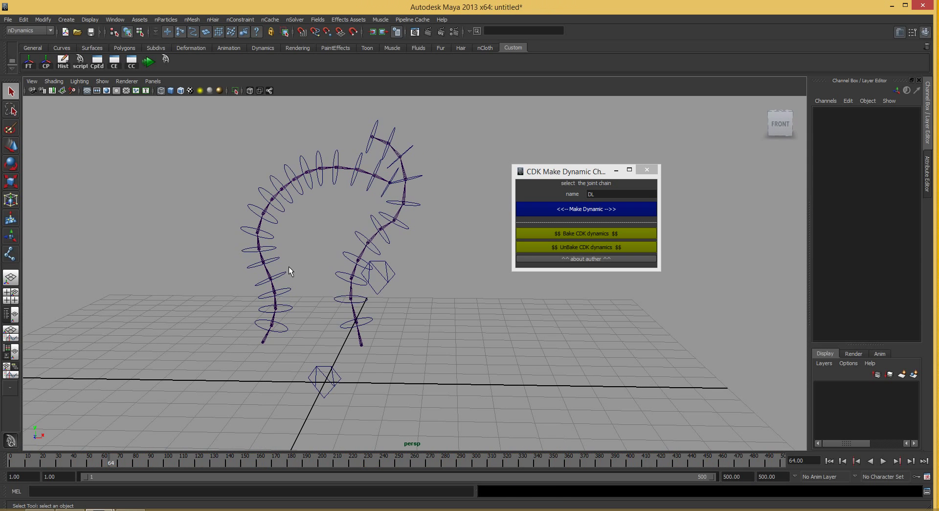
click(276, 249)
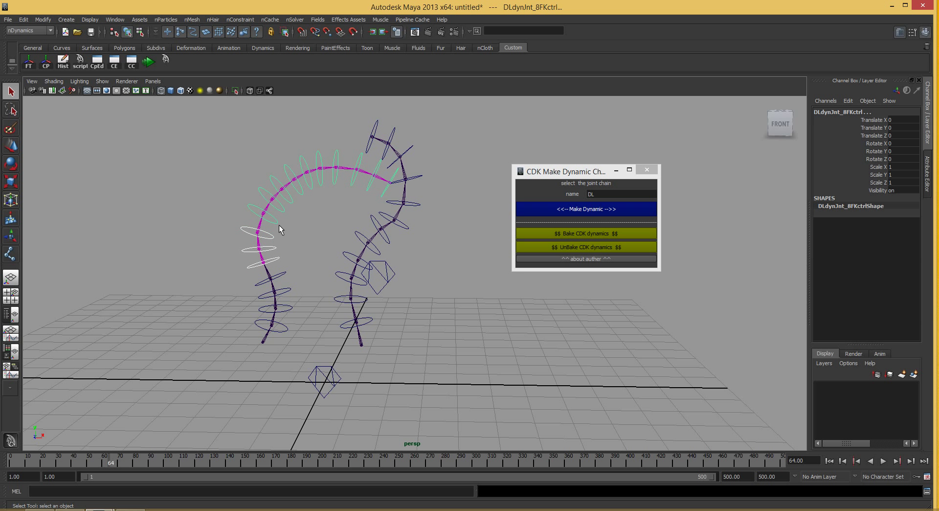
key(e)
drag(337, 169, 348, 222)
key(q)
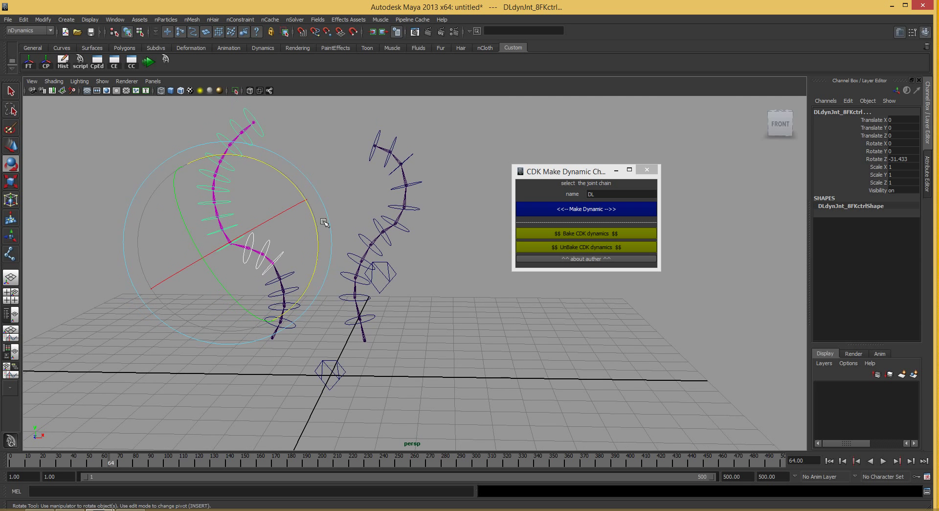
Play the dynamics from the start, stop, and rewind to frame 1.
click(829, 461)
click(883, 460)
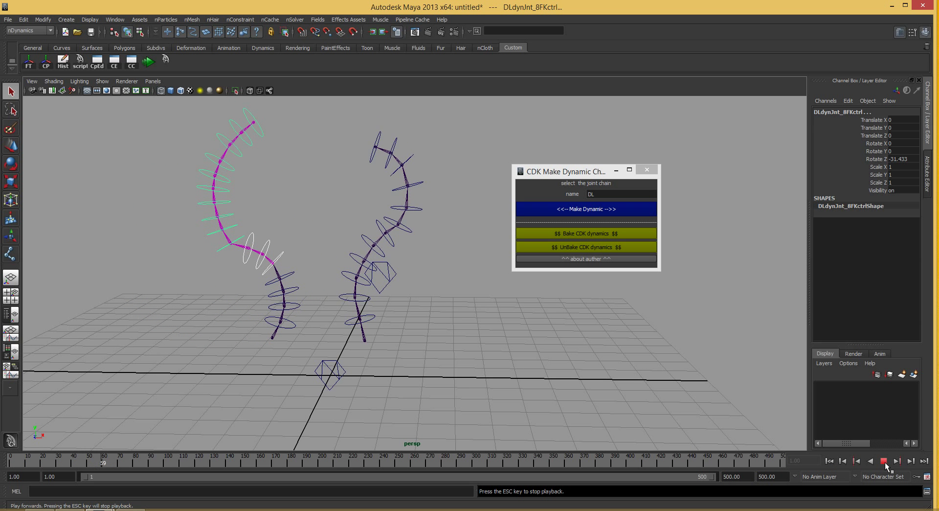
click(884, 461)
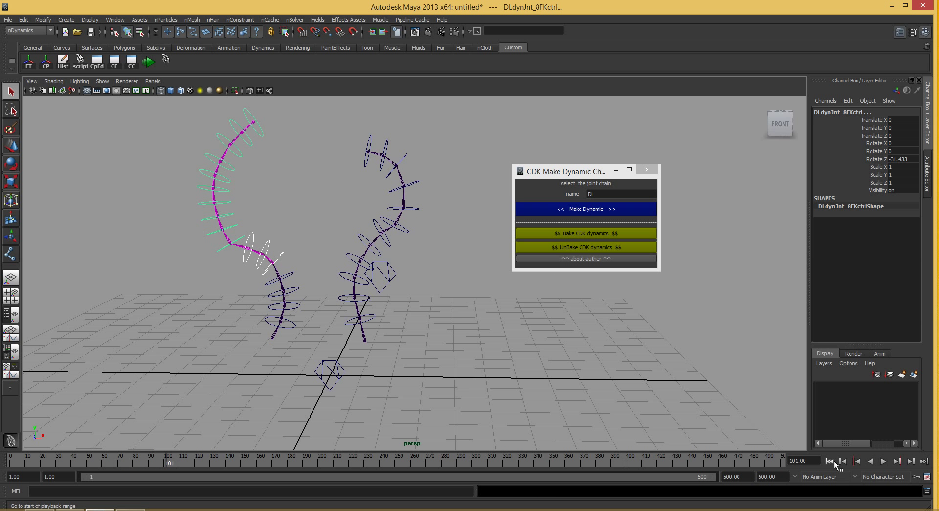
click(830, 460)
Rotate the right chain's TLdynJnt FK controls, up to TLdynJnt_10FKctrl, in Z to swing them right.
click(412, 215)
shift+click(410, 175)
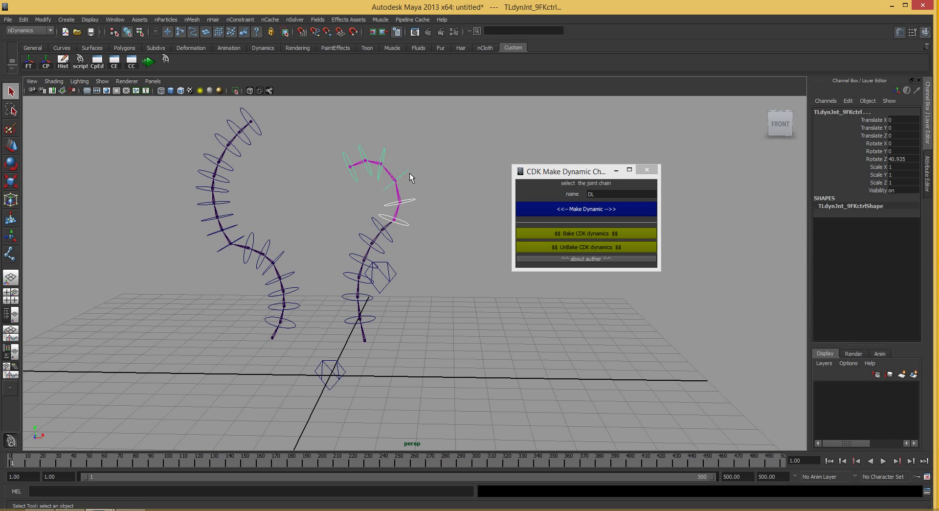
shift+click(392, 164)
shift+click(384, 157)
key(e)
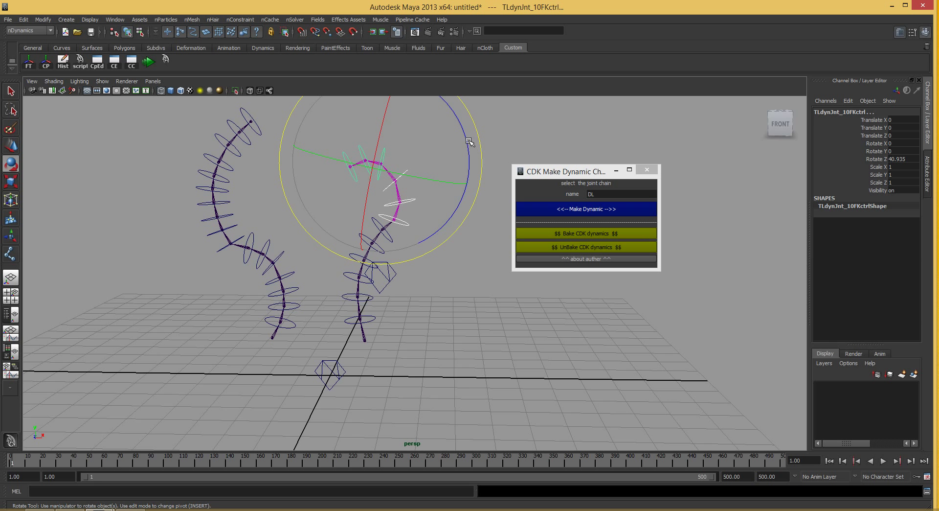
drag(470, 152, 492, 301)
Clear the selection, play the dynamics preview, then stop and rewind to frame 1.
key(q)
click(561, 331)
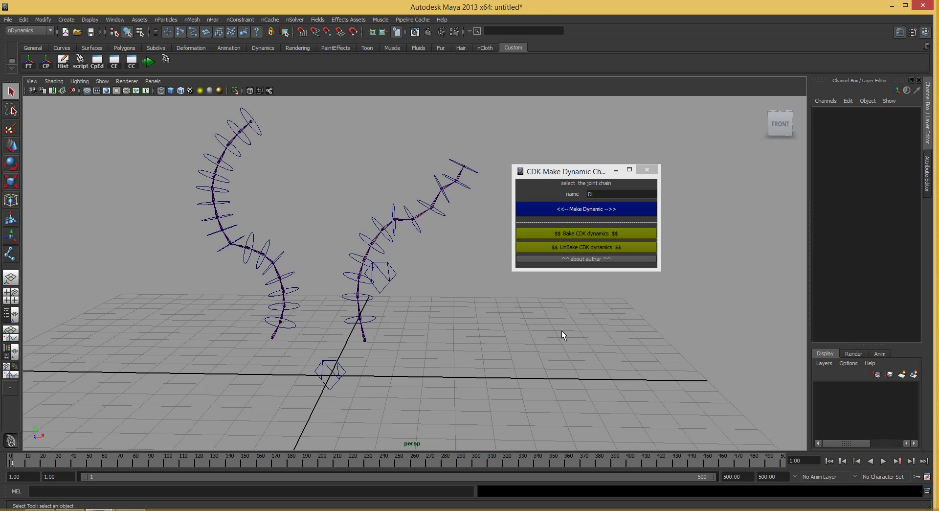
click(883, 460)
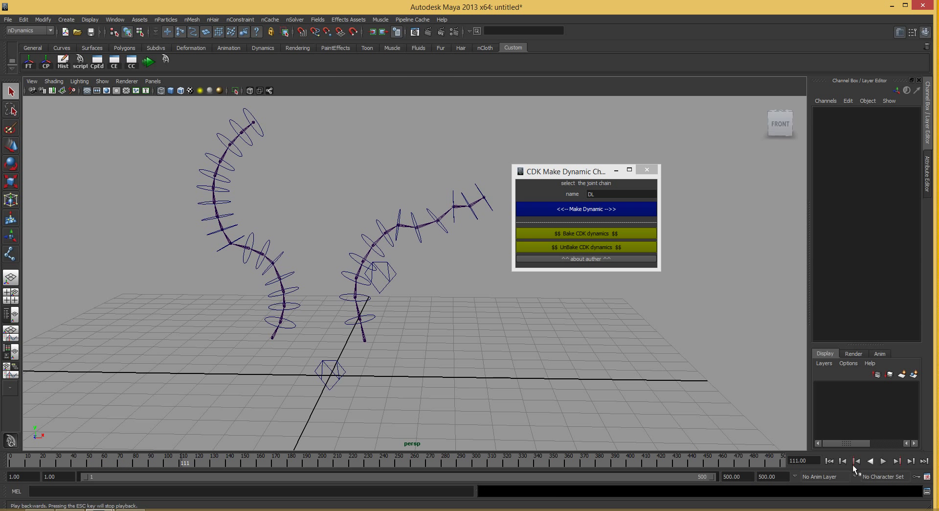
click(830, 462)
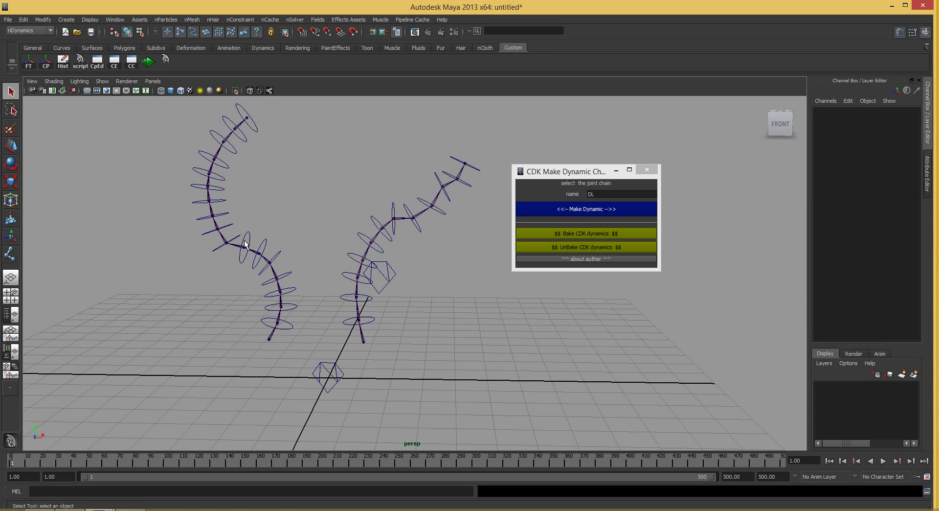
Move the left chain's FK control and replay the dynamics.
click(258, 247)
key(w)
mouse_move(262, 247)
alt+mouse_down()
mouse_move(297, 246)
mouse_move(270, 253)
mouse_move(292, 238)
alt+mouse_up()
key(alt+v)
key(e)
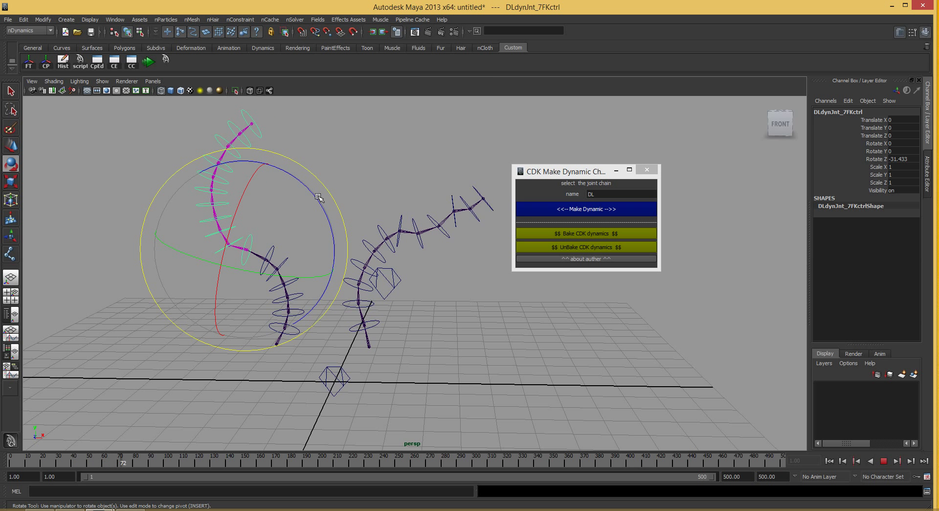
click(883, 461)
click(829, 461)
key(q)
click(608, 356)
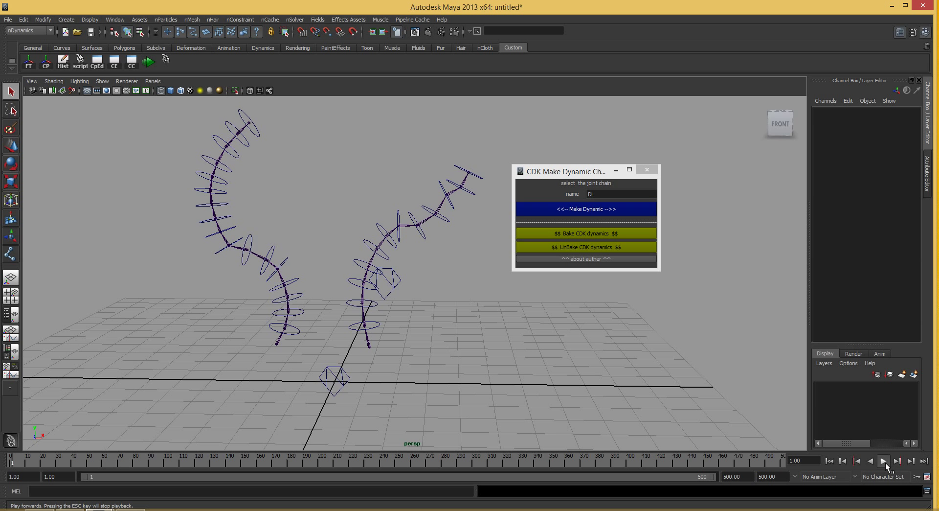
click(884, 461)
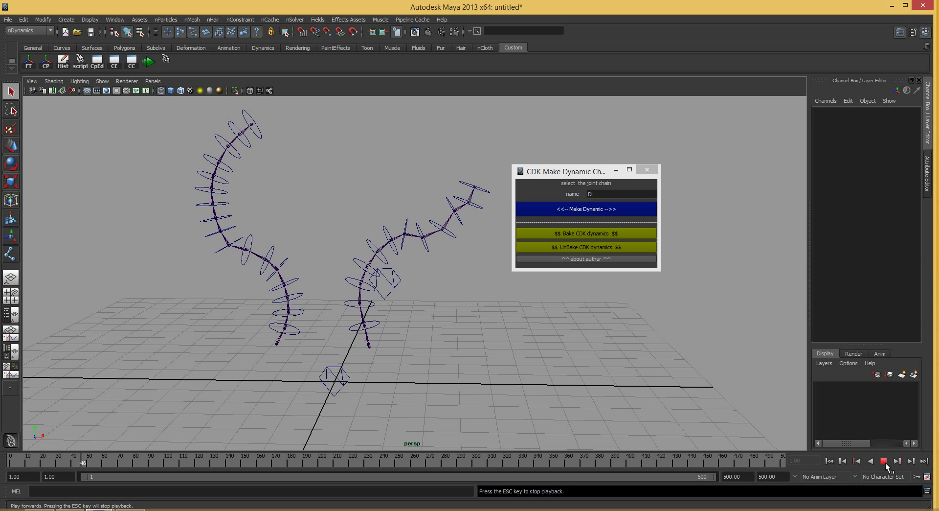
click(884, 461)
click(830, 461)
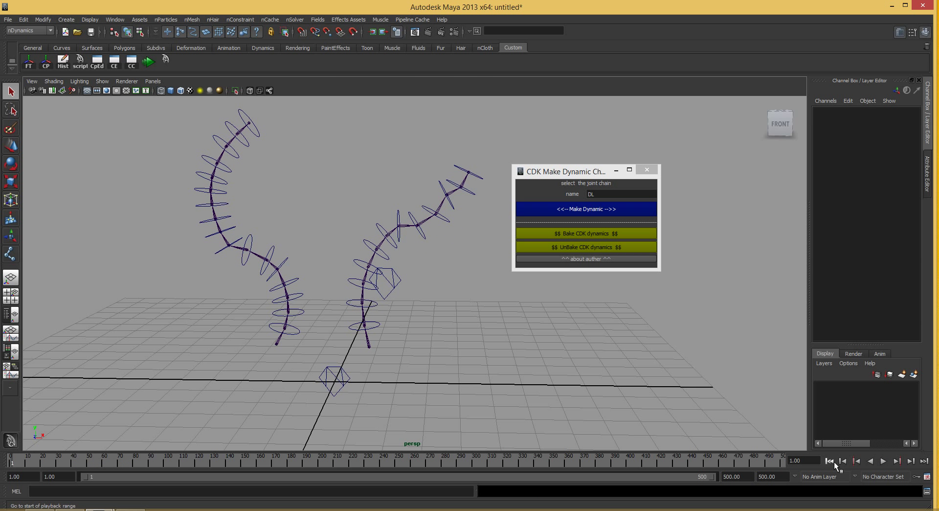
click(884, 461)
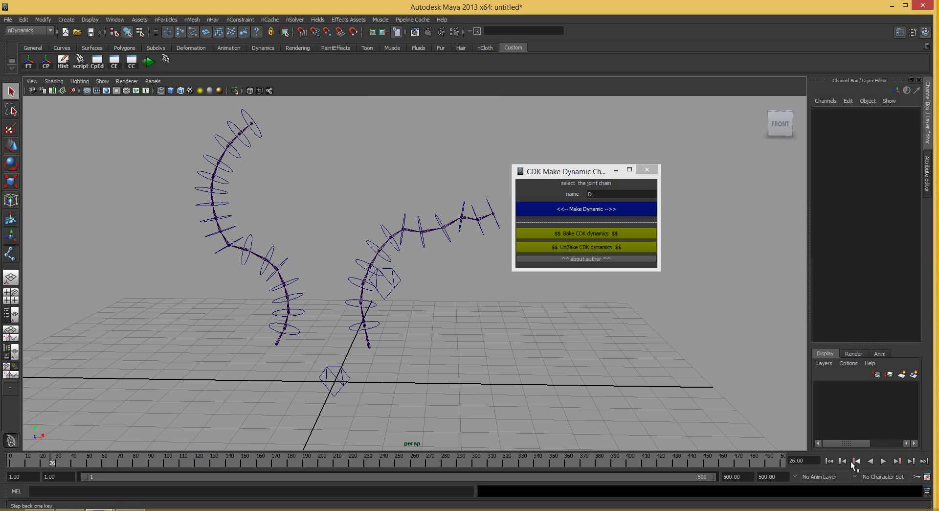
click(883, 461)
click(830, 461)
click(578, 209)
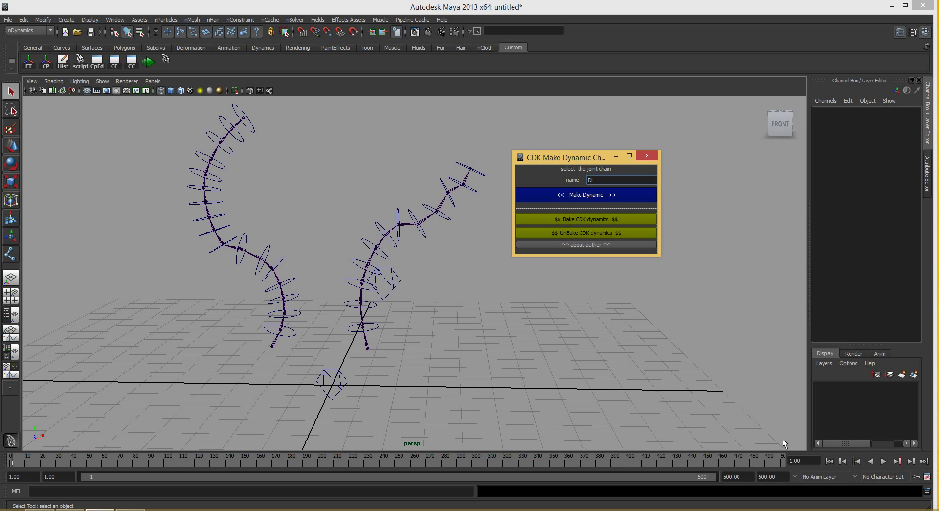
Set the DLCtrl cube's Dynamics Switch to 3 in the Channel Box.
click(830, 460)
click(340, 383)
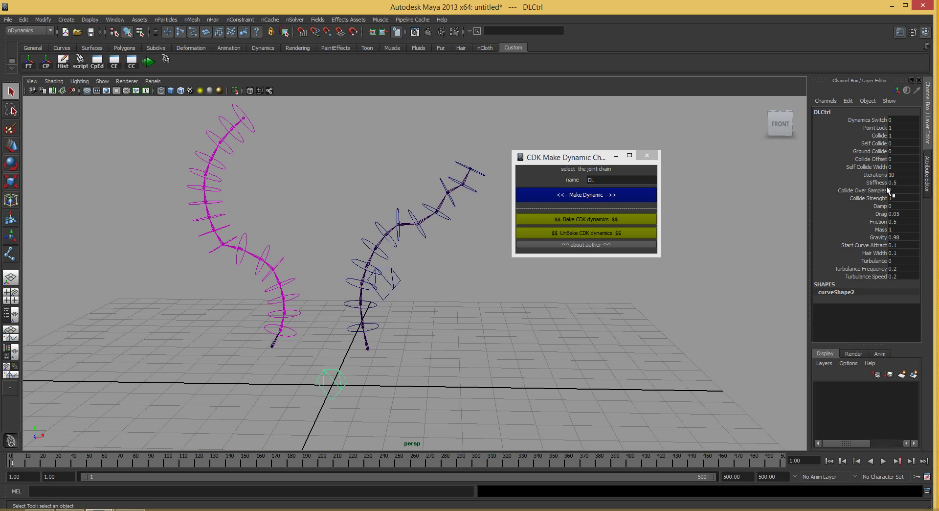
double_click(903, 121)
text(3)
With TLCtrl selected, play the dynamics, stop at frame 90, and clear the selection.
click(388, 298)
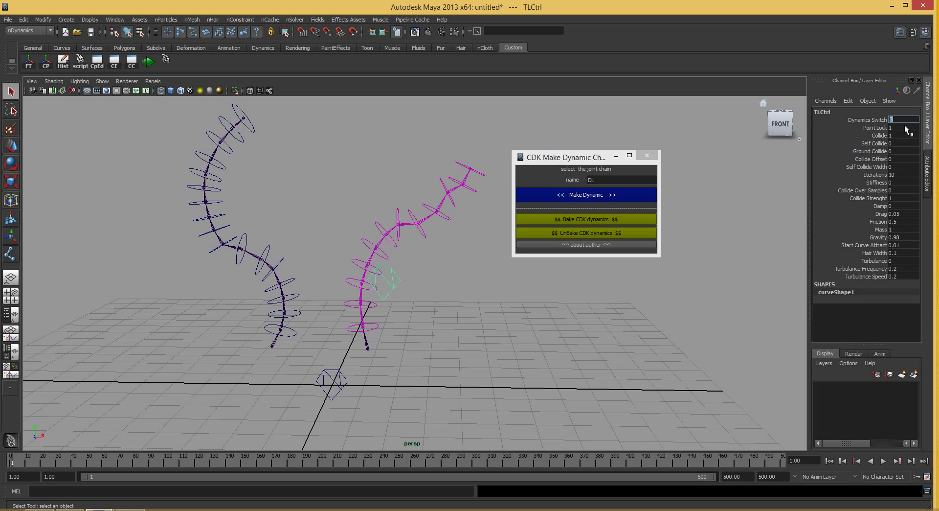
click(883, 461)
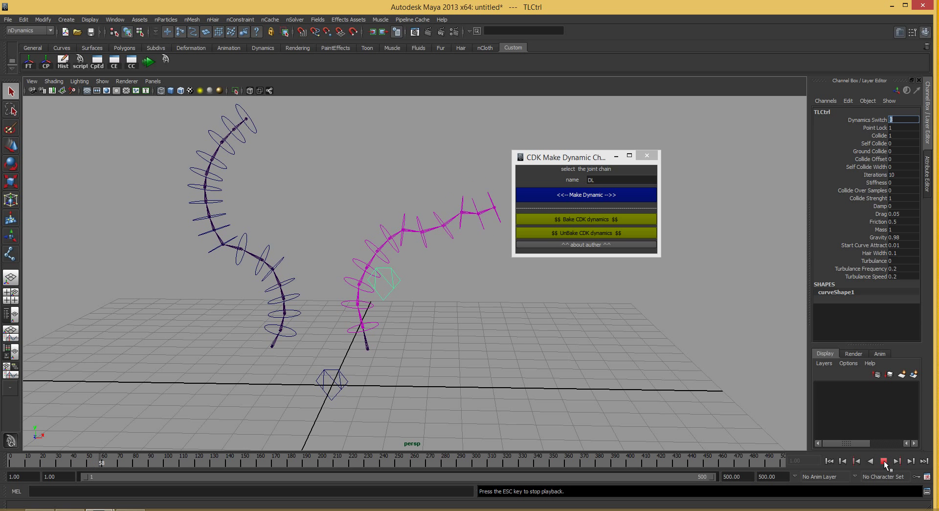
click(883, 461)
click(577, 319)
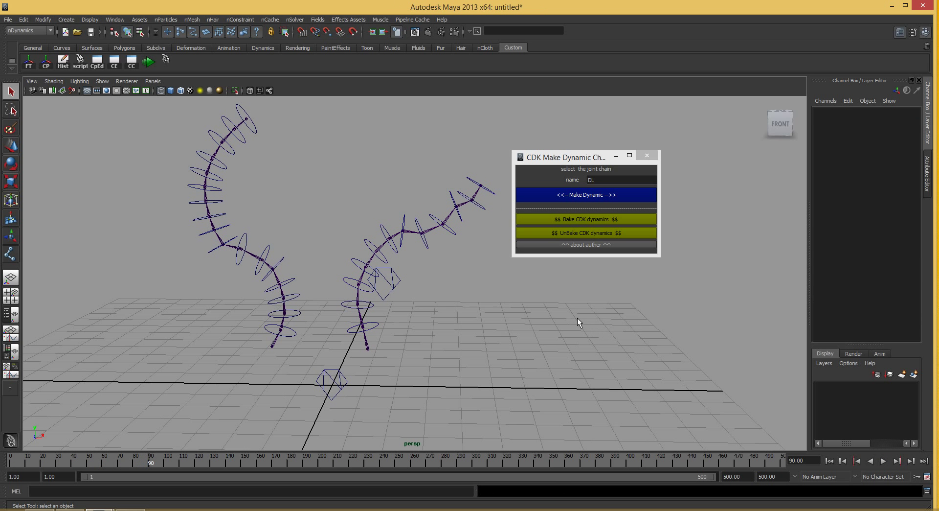